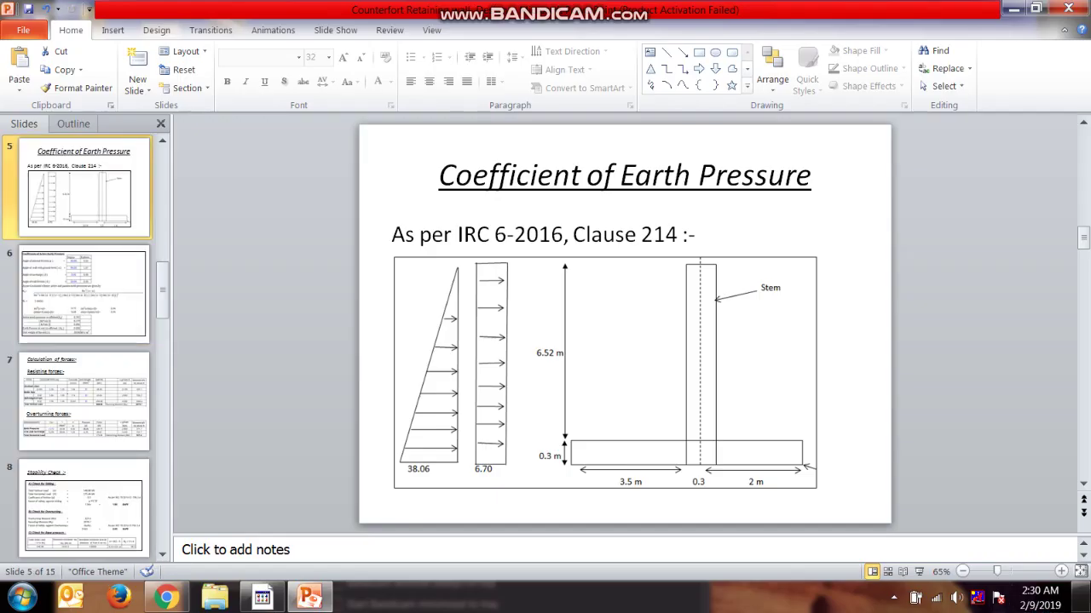
# Switch from the presentation to the desktop and launch STAAD.Pro V8i SS5
pyautogui.click(1086, 599)
pyautogui.click(1086, 599)
pyautogui.click(1086, 600)
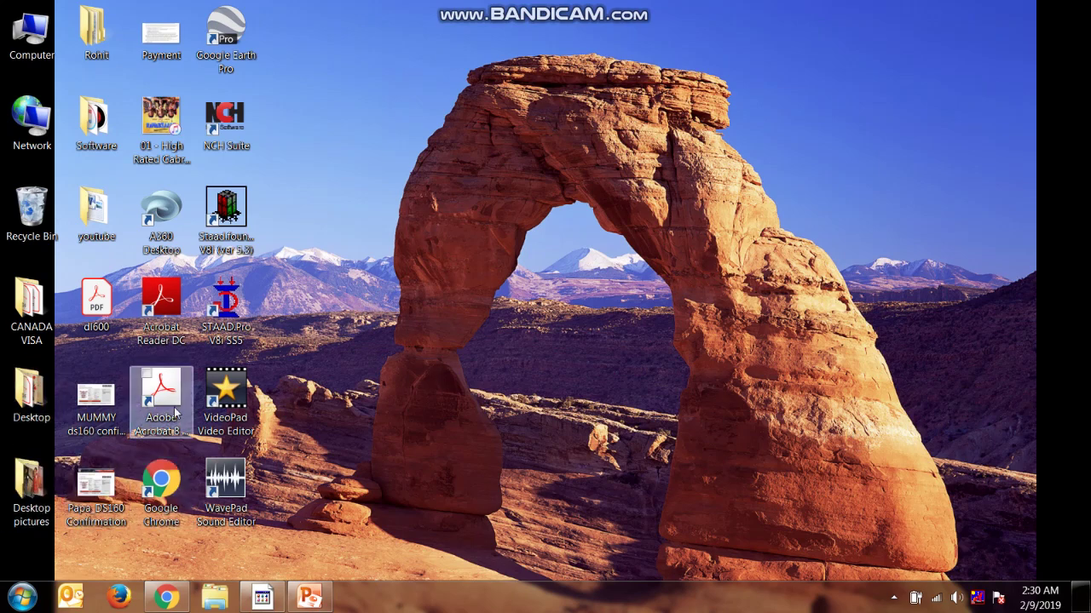
pyautogui.click(231, 313)
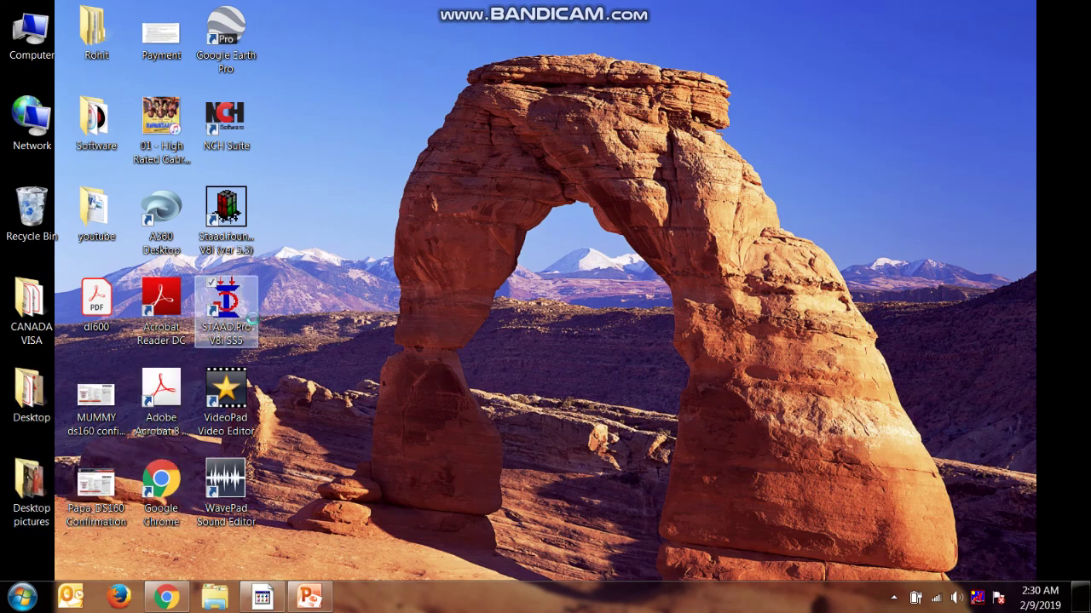
pyautogui.doubleClick(232, 313)
# Create a new Space project named "Stem 6.52x2.5" with Add Plate as the starting mode, and dismiss the snap grid
pyautogui.click(58, 140)
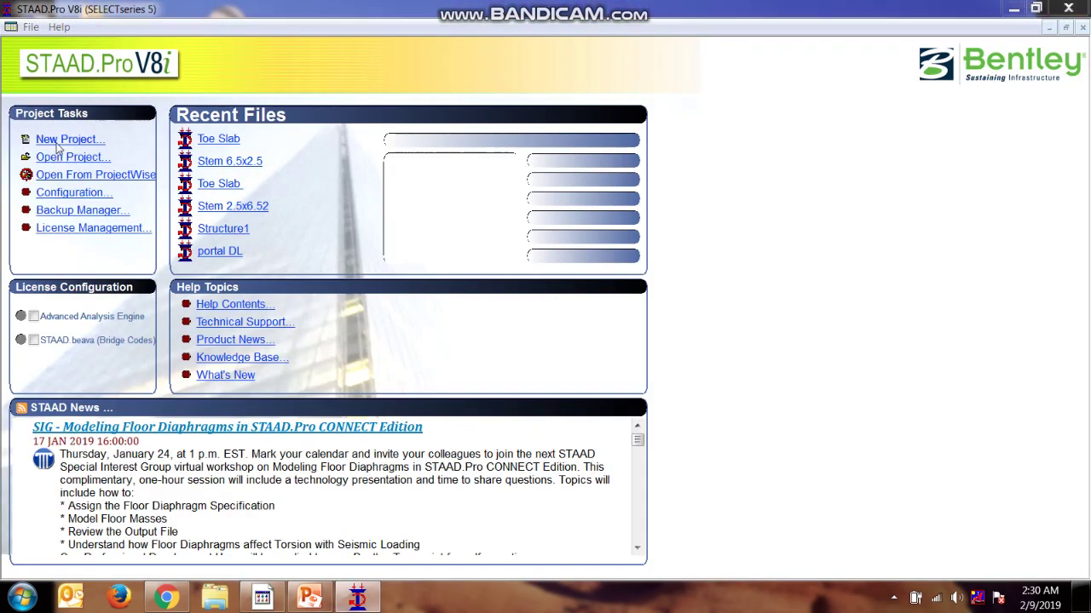
pyautogui.moveTo(638, 188); pyautogui.dragTo(329, 181)
pyautogui.write('St')
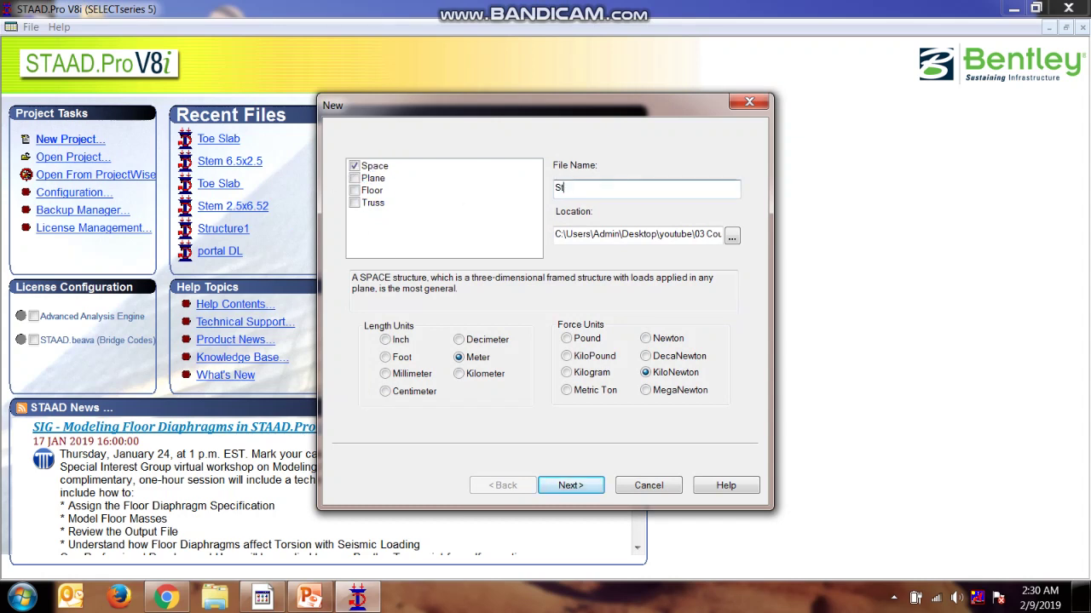
pyautogui.write('em 6.52x2.5')
pyautogui.click(569, 485)
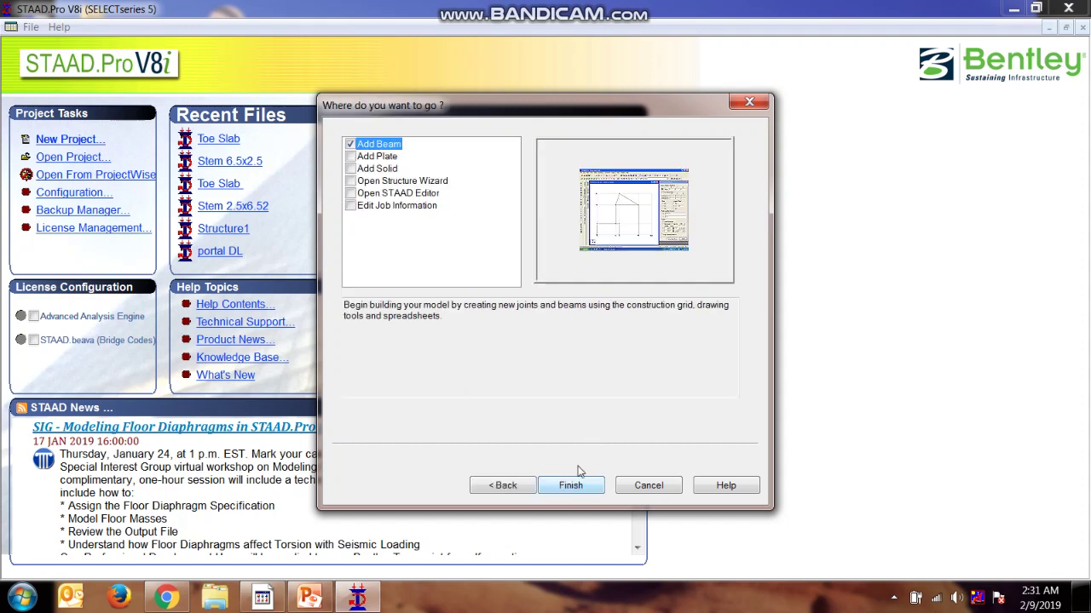
pyautogui.click(383, 157)
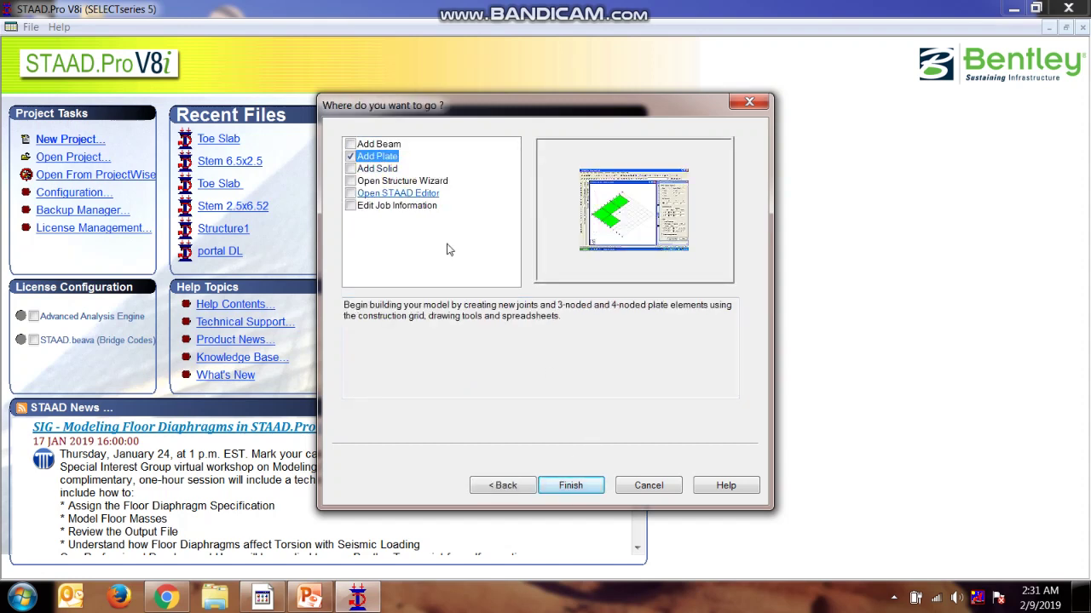
pyautogui.click(572, 485)
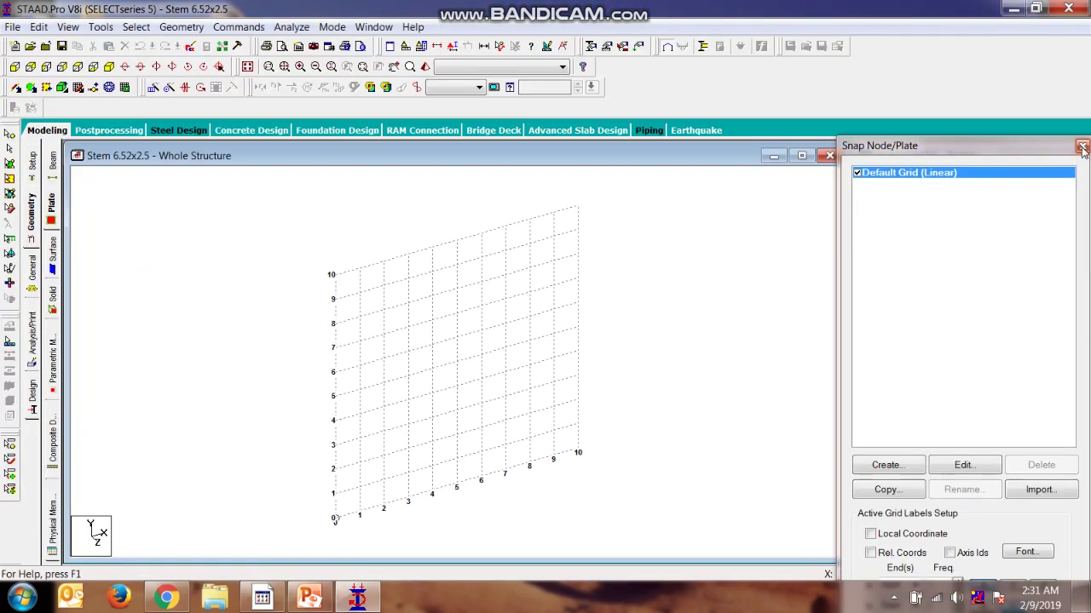
pyautogui.click(1082, 146)
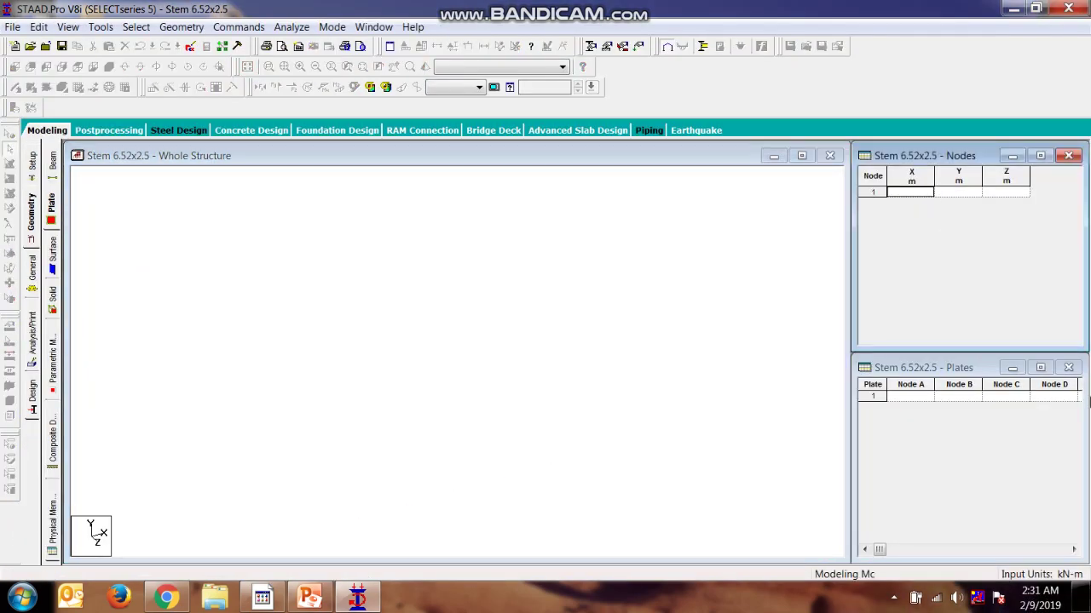
# Enter the first two nodes in the node table at (0, 0, 0) and (0, 6.52, 0) m
pyautogui.write('0')
pyautogui.press('Tab')
pyautogui.press('Tab')
pyautogui.press('Tab')
pyautogui.write('0')
pyautogui.press('Tab')
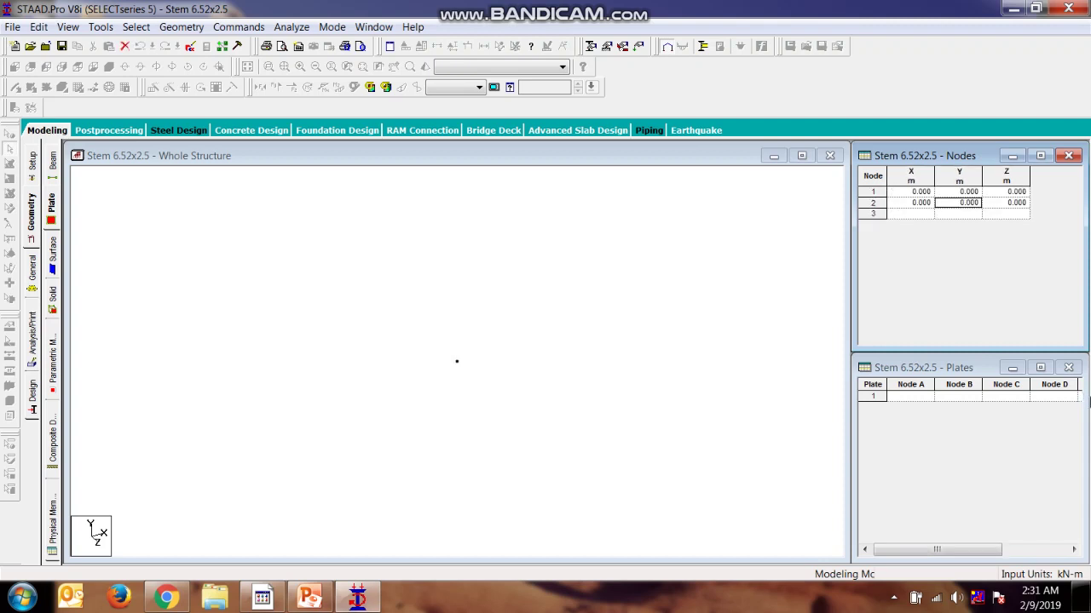
pyautogui.write('6.52')
pyautogui.press('Tab')
pyautogui.press('Tab')
# Add the third and fourth nodes at (2.5, 0, 0) and (2.5, 6.52, 0) m
pyautogui.write('2.5')
pyautogui.press('Tab')
pyautogui.press('Tab')
pyautogui.press('Tab')
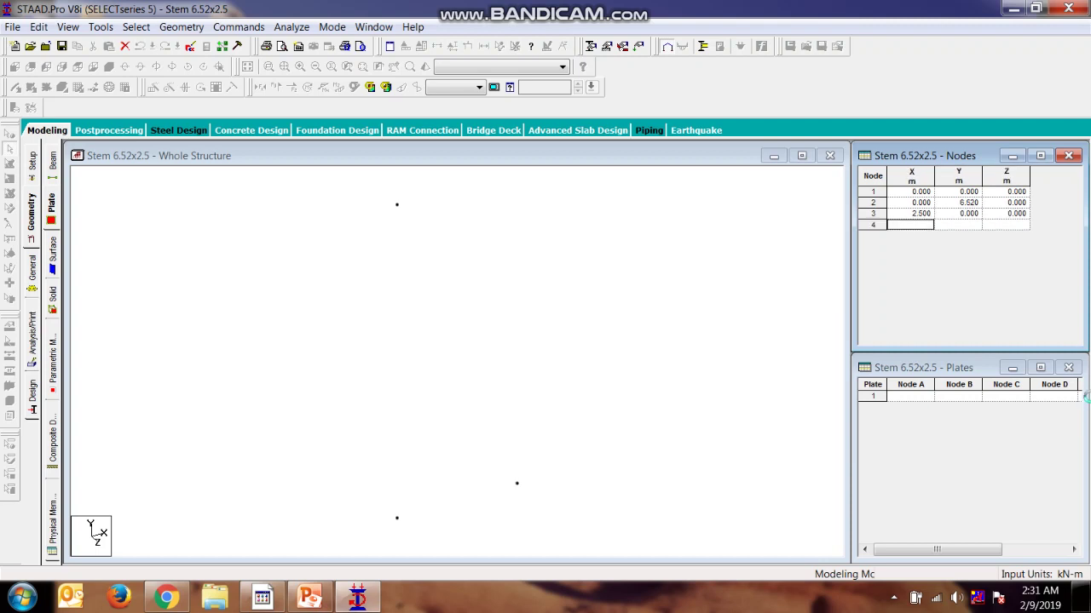
pyautogui.write('2.5')
pyautogui.press('Tab')
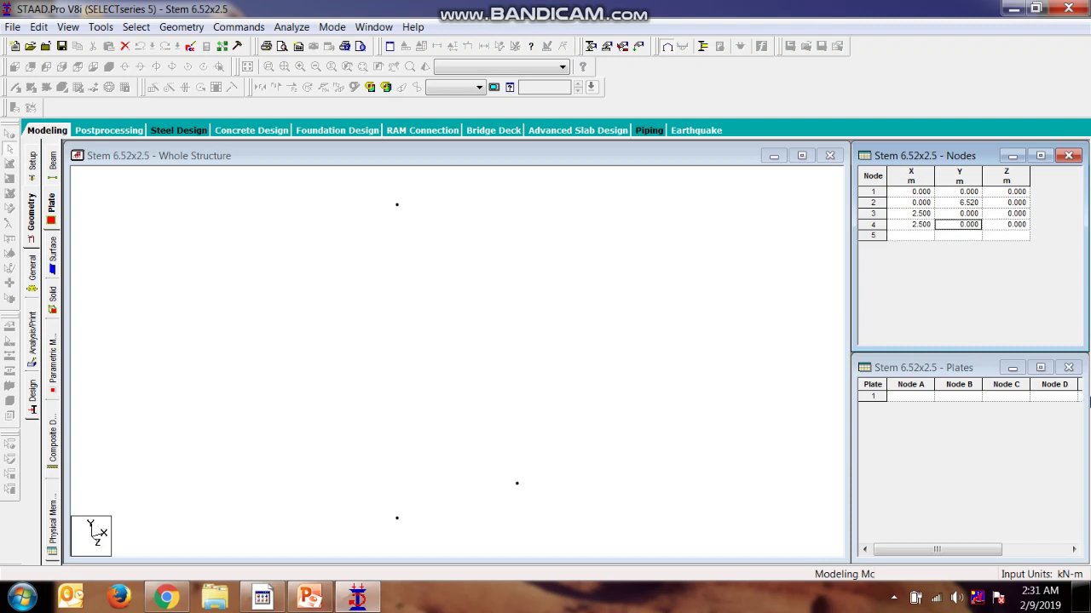
pyautogui.write('6.52')
pyautogui.press('Tab')
pyautogui.click(783, 324)
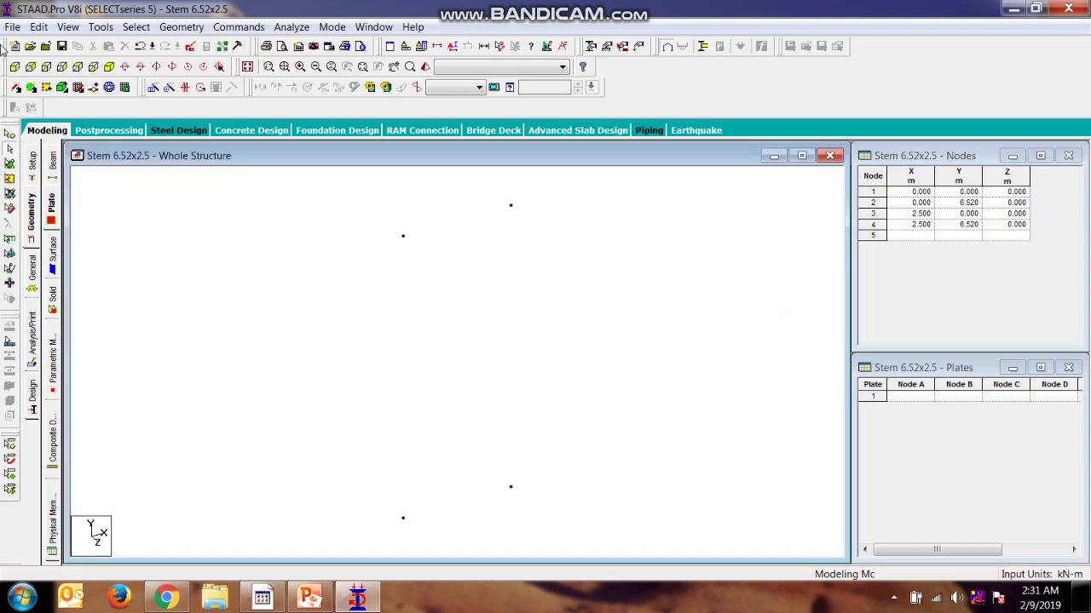
# Create a four-noded plate through all corner nodes, going clockwise from the upper node at X = 0
pyautogui.click(33, 88)
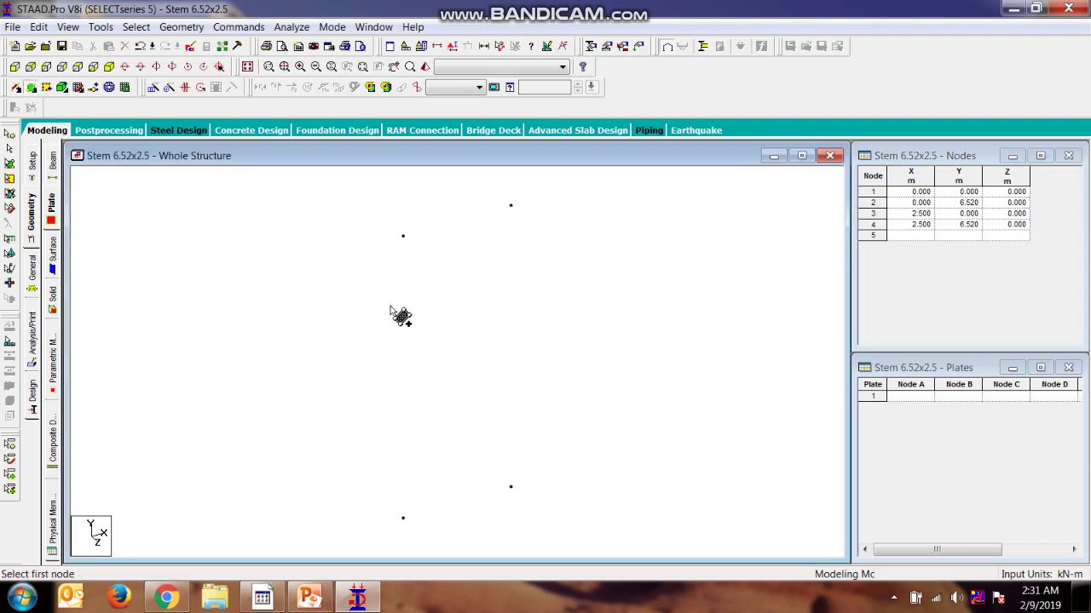
pyautogui.click(403, 235)
pyautogui.click(510, 205)
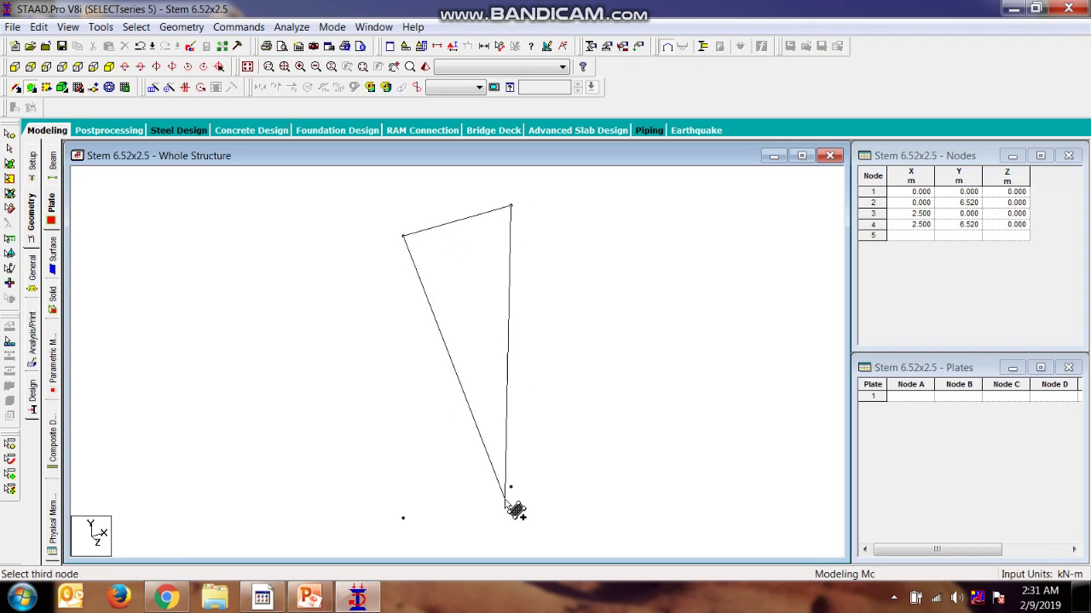
pyautogui.click(510, 486)
pyautogui.click(403, 519)
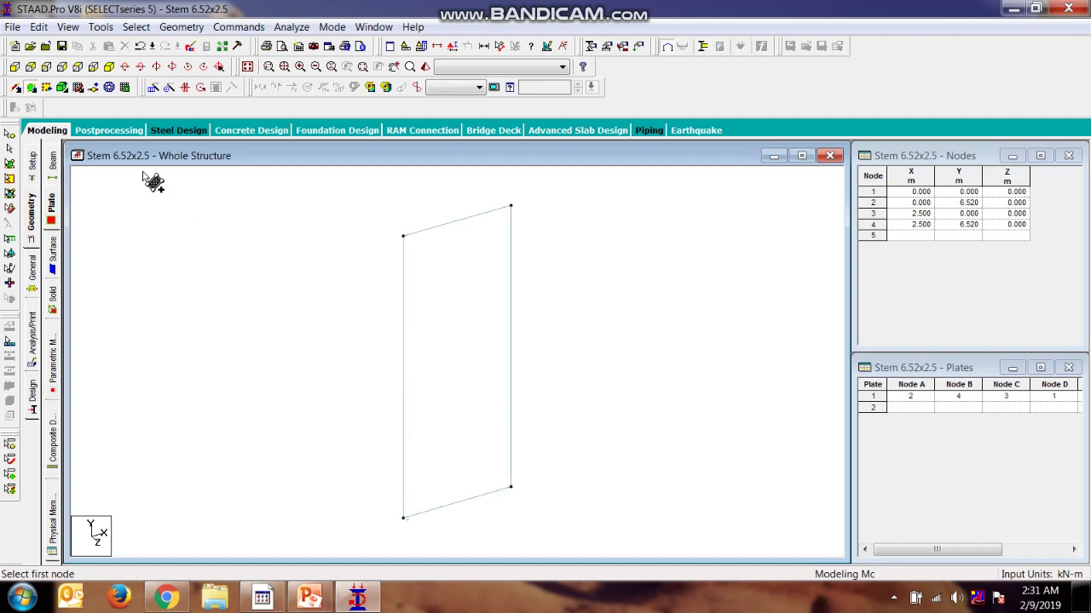
pyautogui.press('Escape')
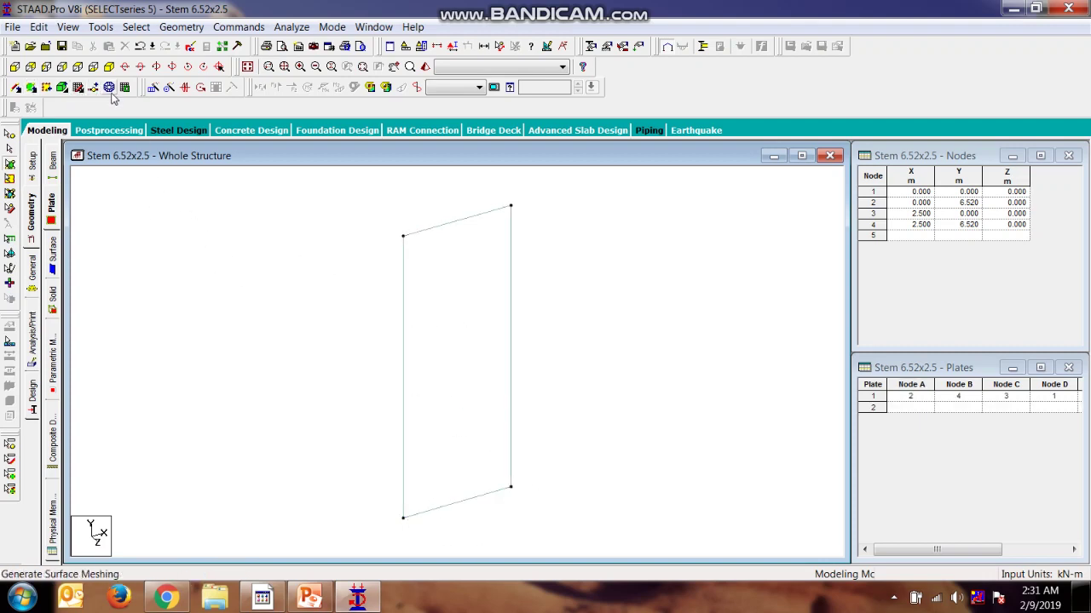
pyautogui.click(110, 90)
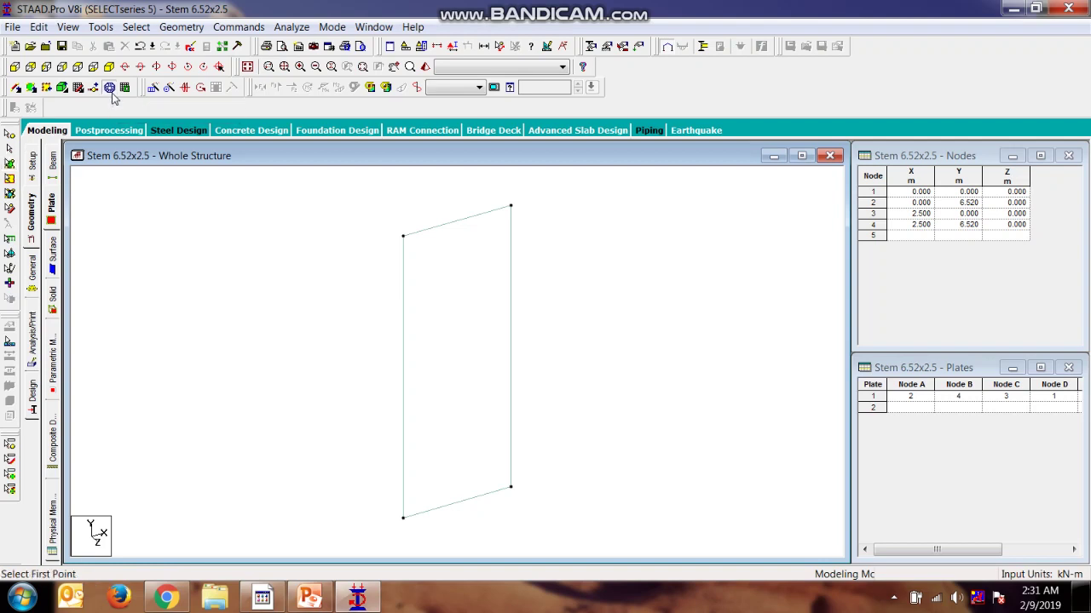
pyautogui.click(403, 236)
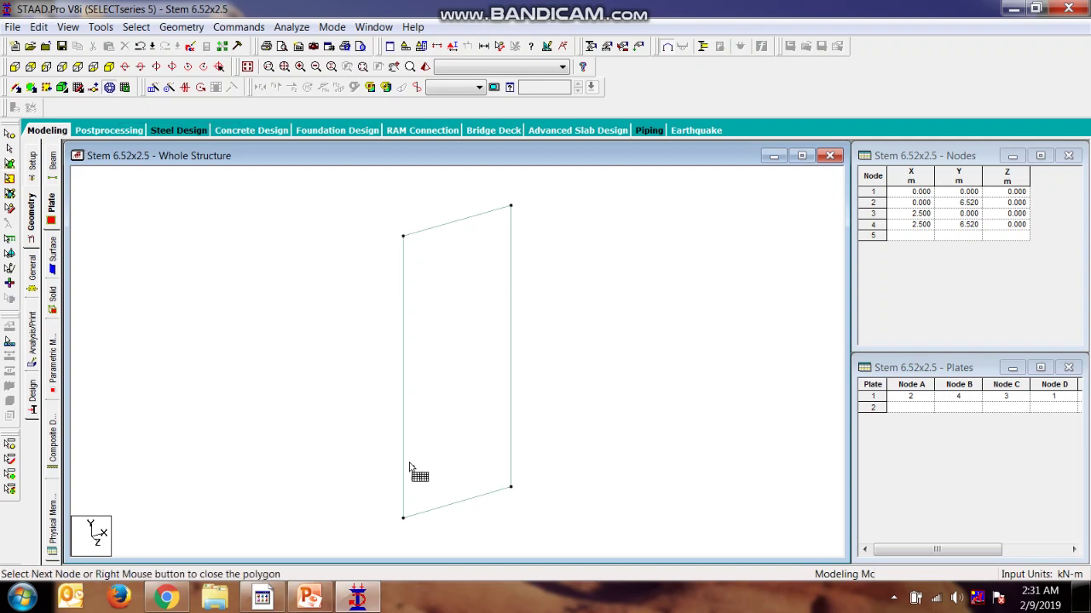
pyautogui.click(403, 517)
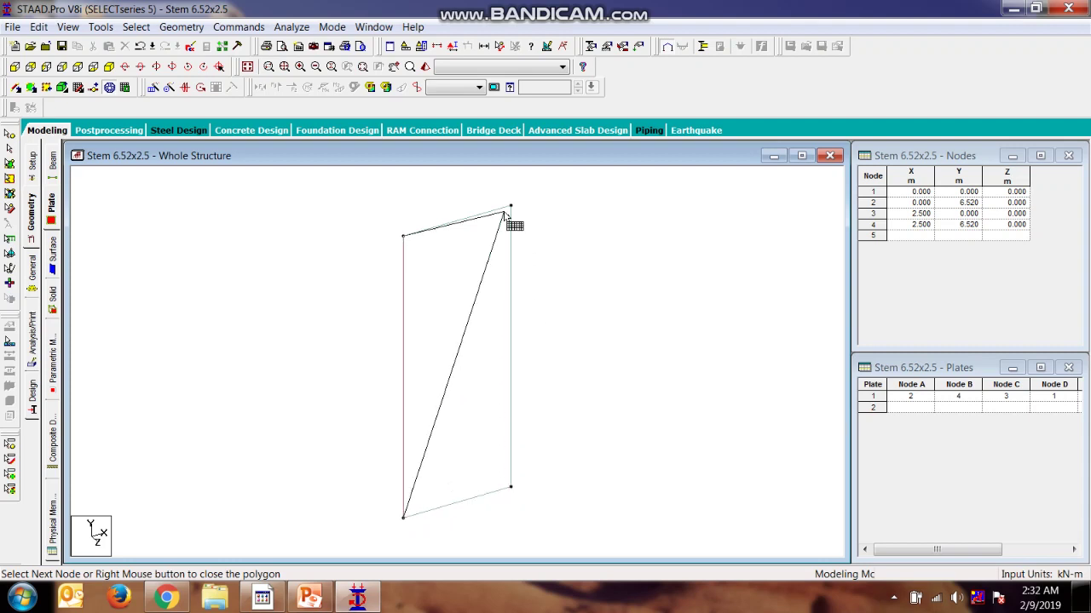
pyautogui.scroll(1, 511, 503)
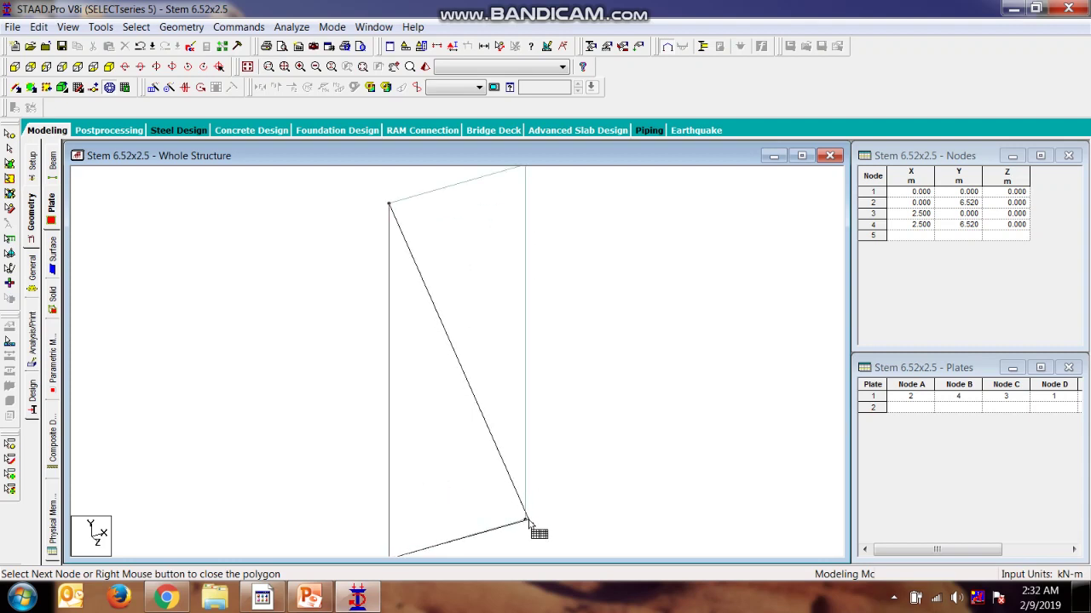
pyautogui.rightClick(527, 520)
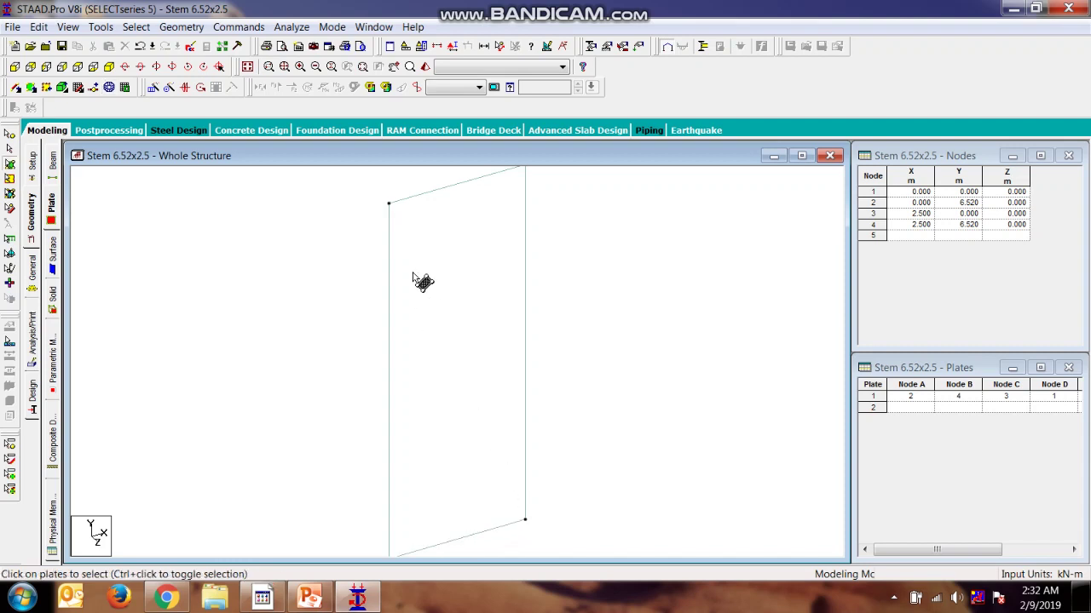
pyautogui.click(109, 88)
pyautogui.click(390, 204)
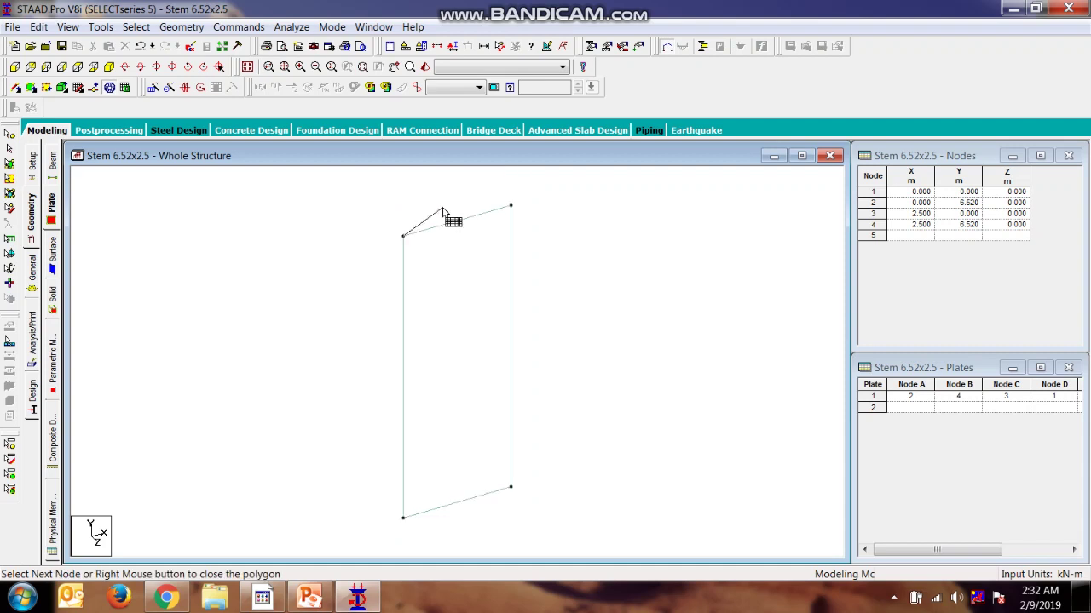
pyautogui.click(513, 209)
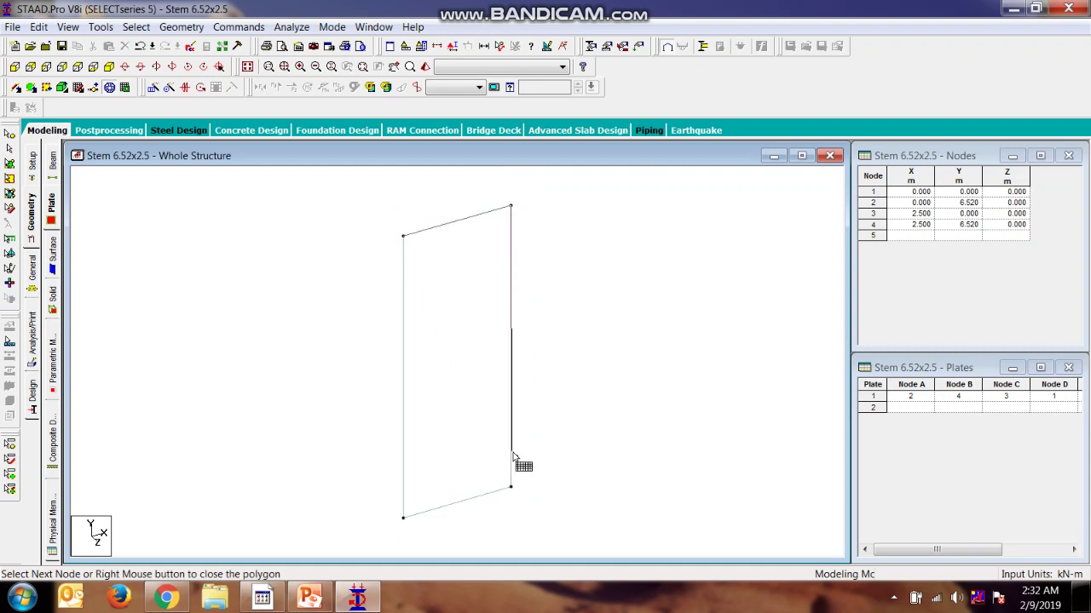
pyautogui.click(512, 486)
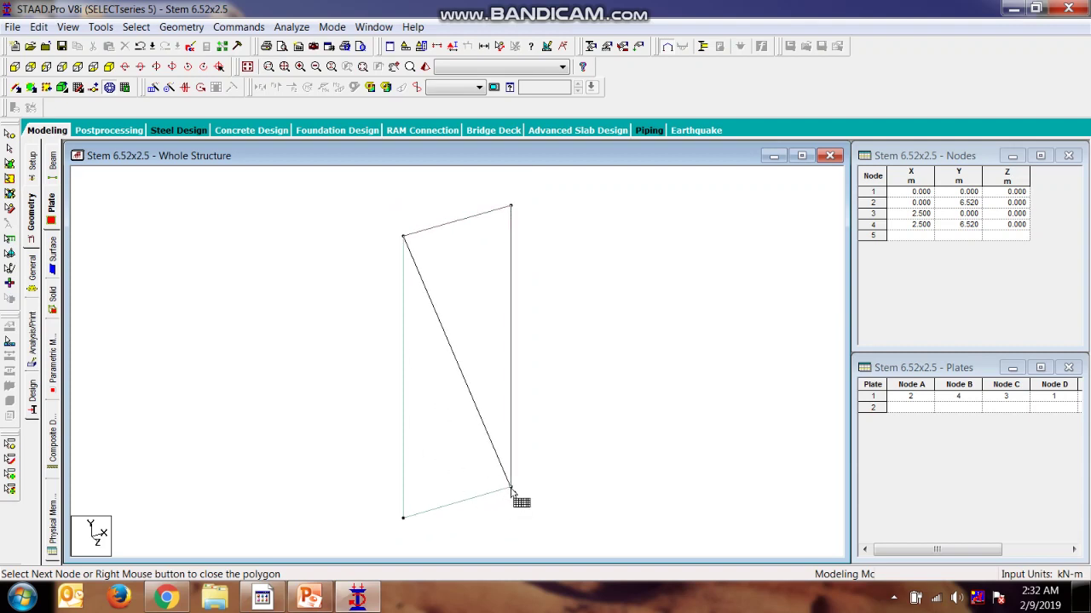
pyautogui.scroll(3, 524, 511)
pyautogui.moveTo(589, 559); pyautogui.dragTo(498, 371, button='middle')
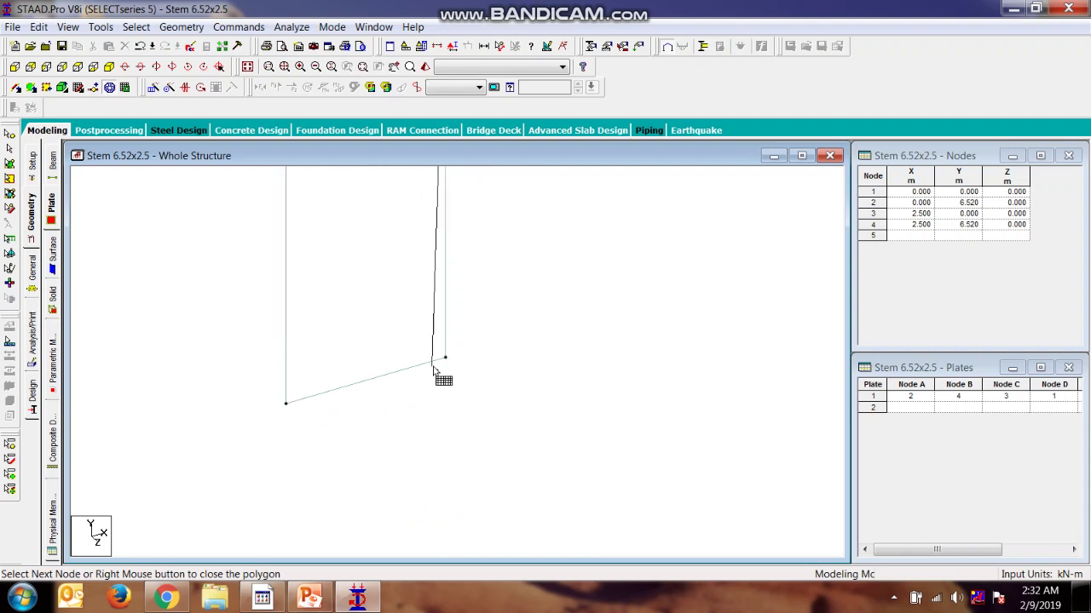
pyautogui.rightClick(443, 365)
pyautogui.scroll(-1, 439, 341)
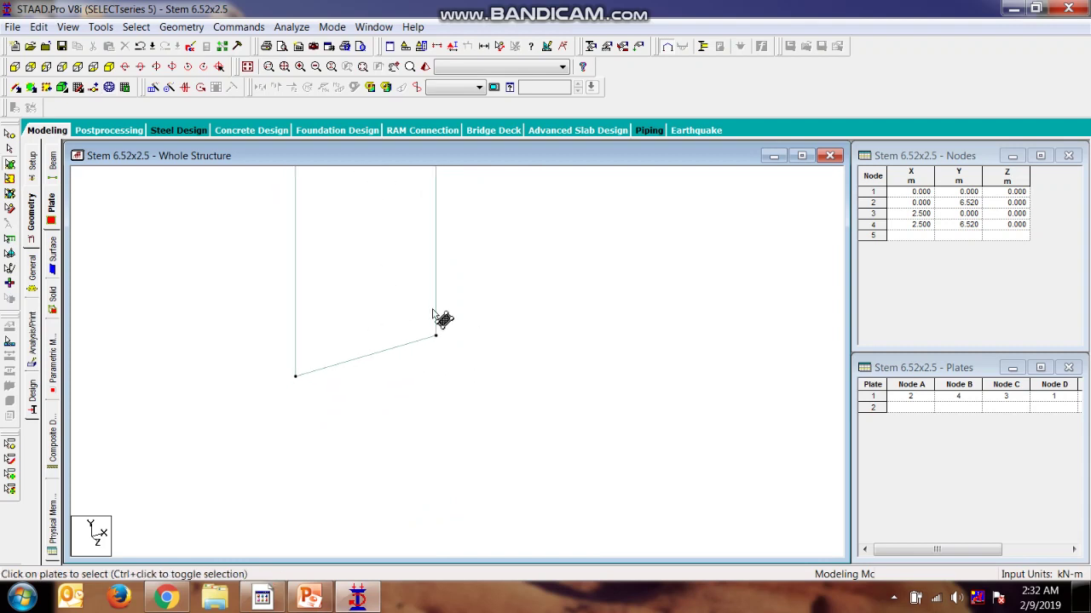
# In the front view, outline a closed surface mesh boundary clockwise through the plate's four corners, starting and ending at the upper-left node
pyautogui.click(24, 69)
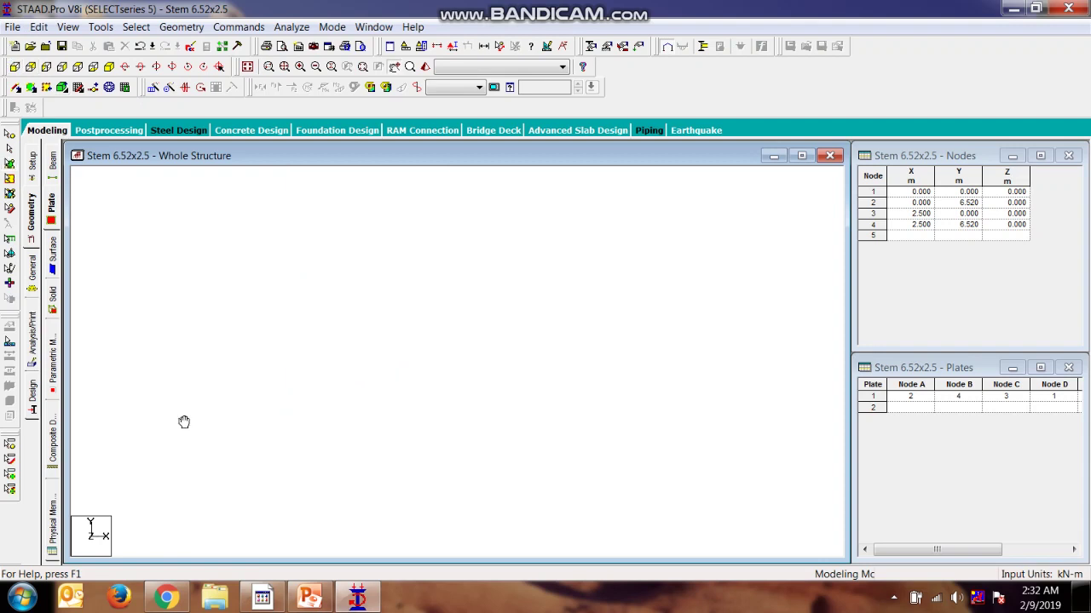
pyautogui.moveTo(272, 386); pyautogui.dragTo(280, 242)
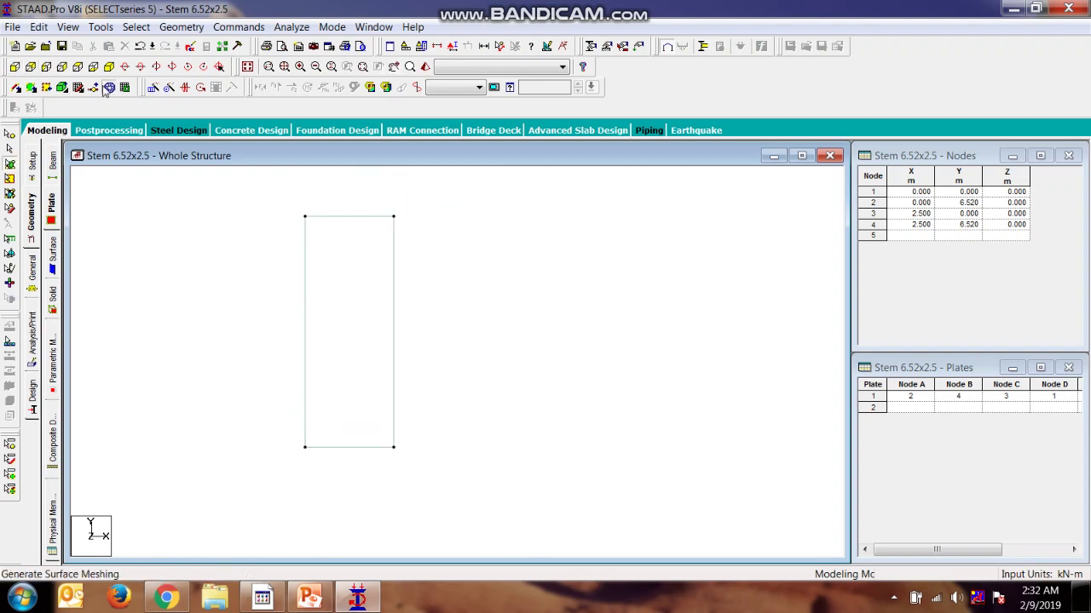
pyautogui.click(109, 87)
pyautogui.click(305, 218)
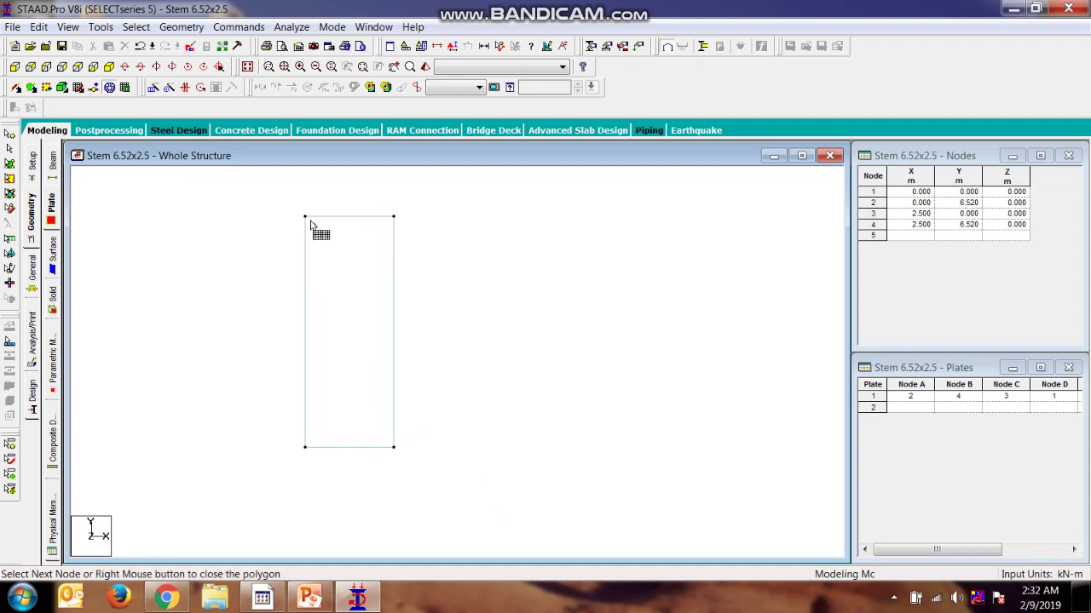
pyautogui.click(393, 218)
pyautogui.click(395, 447)
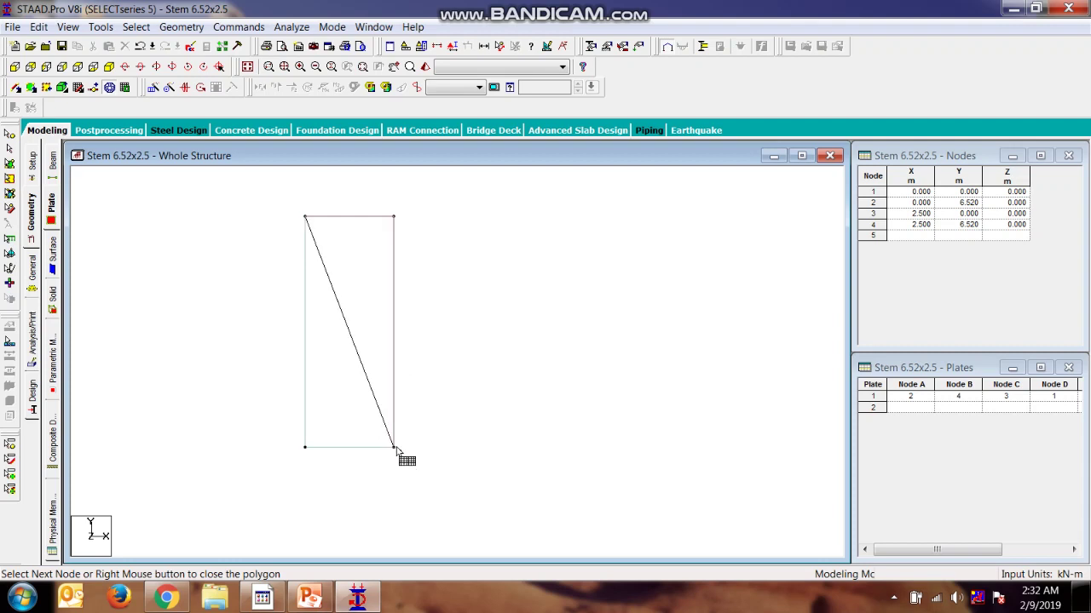
pyautogui.click(305, 447)
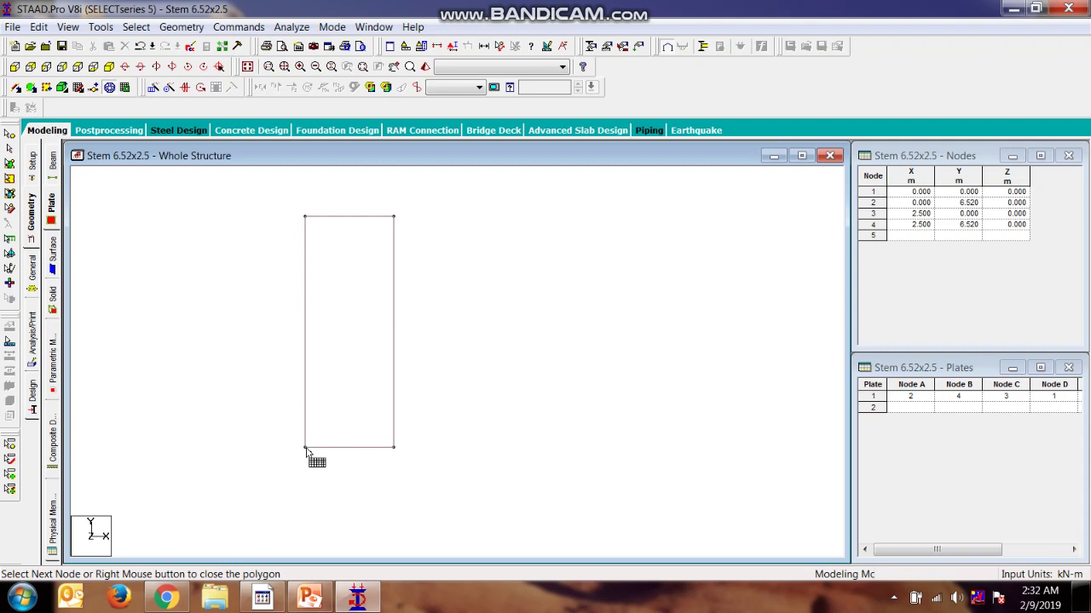
pyautogui.click(308, 218)
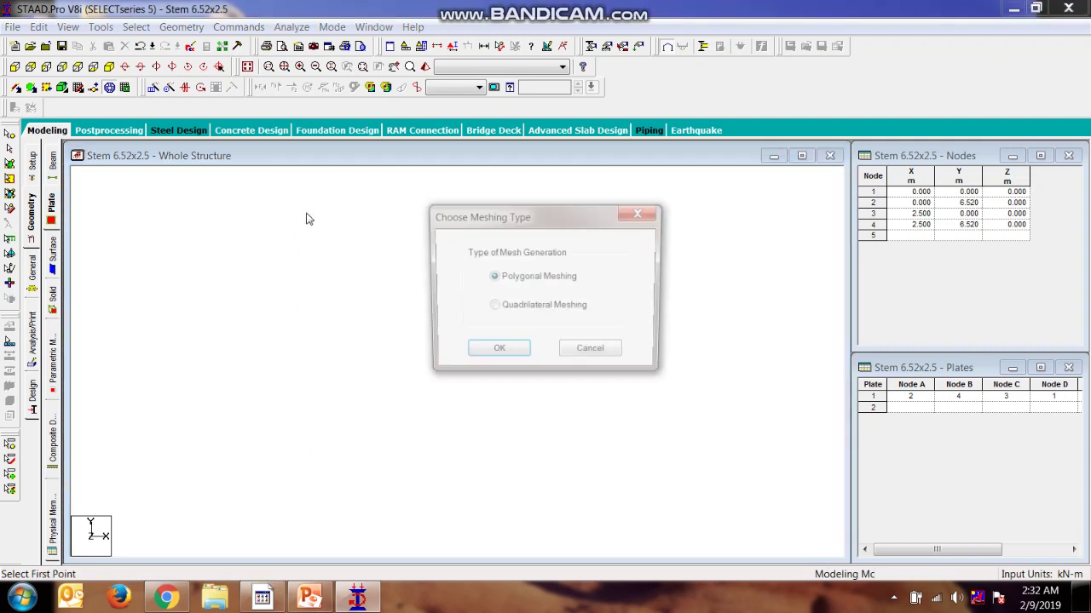
# Generate a quadrilateral mesh of the plate with 5 divisions along AB and CD and 10 along BC and DA
pyautogui.click(502, 308)
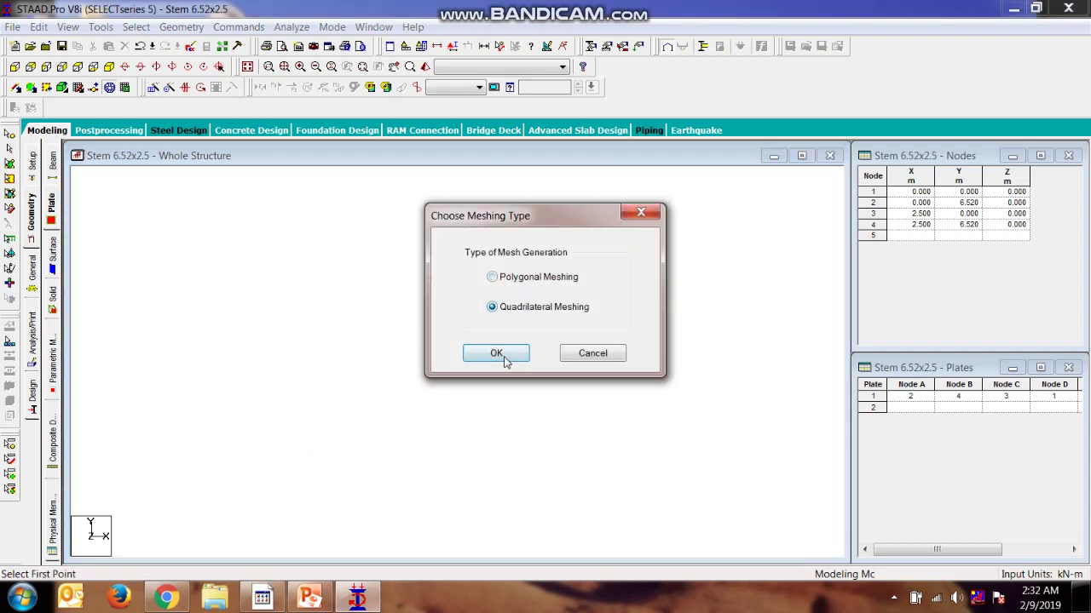
pyautogui.click(502, 358)
pyautogui.click(547, 334)
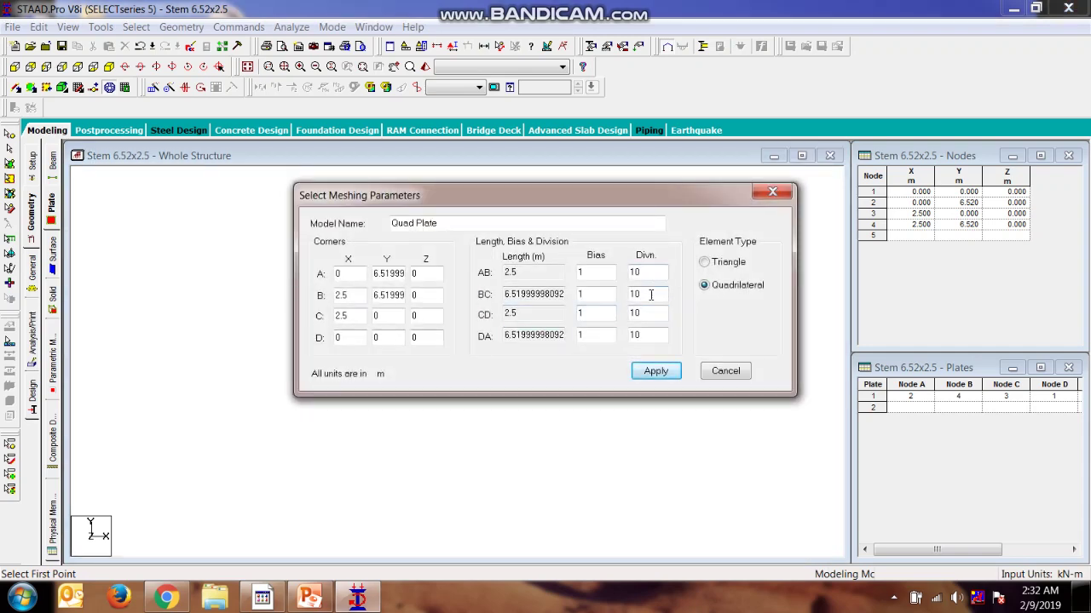
pyautogui.doubleClick(654, 269)
pyautogui.write('5')
pyautogui.moveTo(636, 314); pyautogui.dragTo(671, 319)
pyautogui.write('5')
pyautogui.click(655, 372)
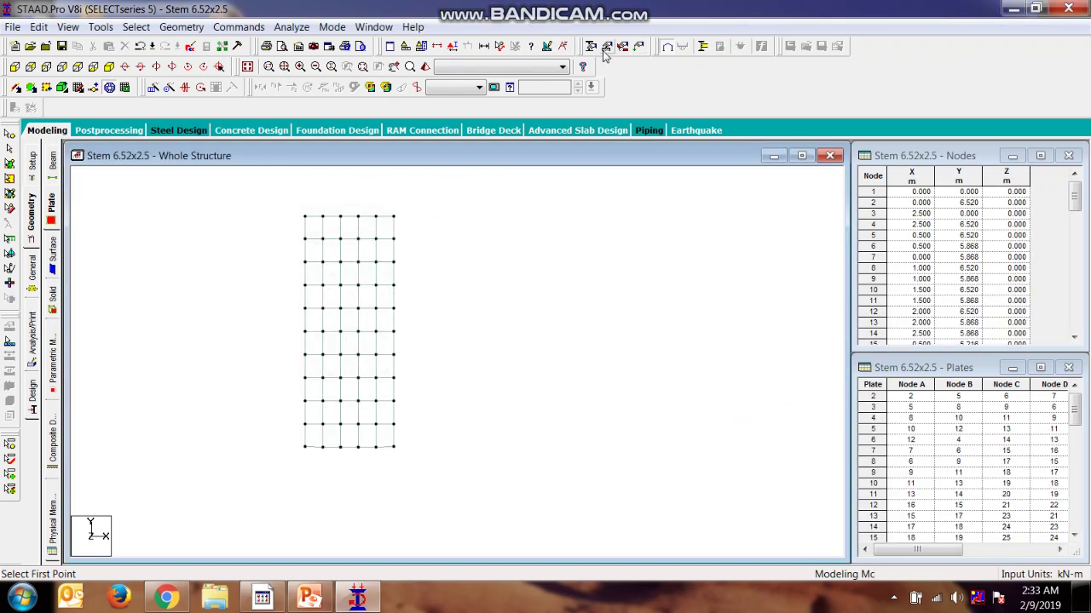
# Create a fixed support definition for the structure
pyautogui.click(607, 46)
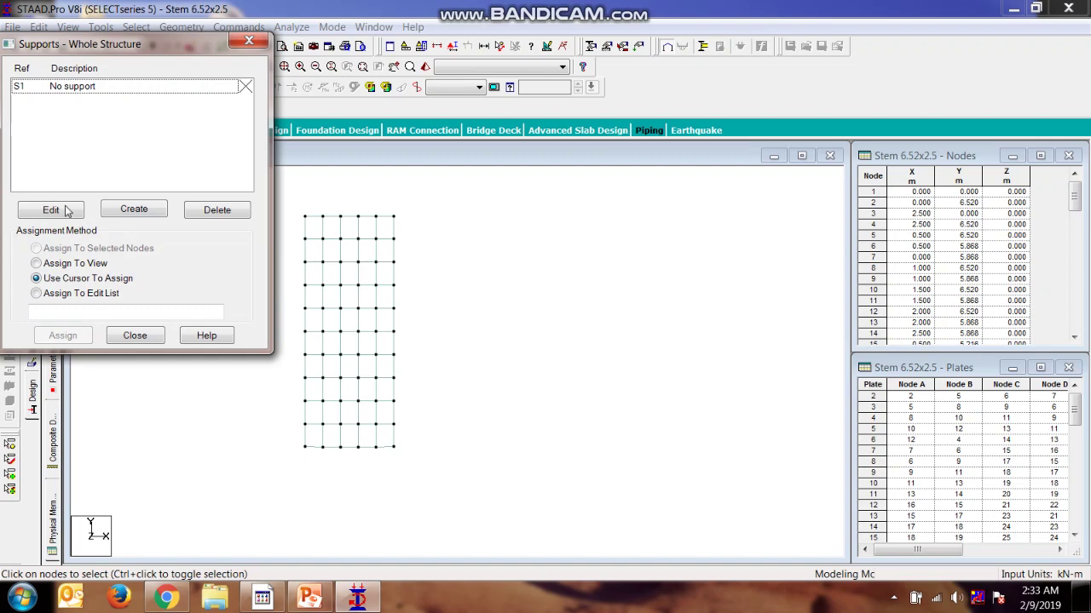
pyautogui.click(133, 209)
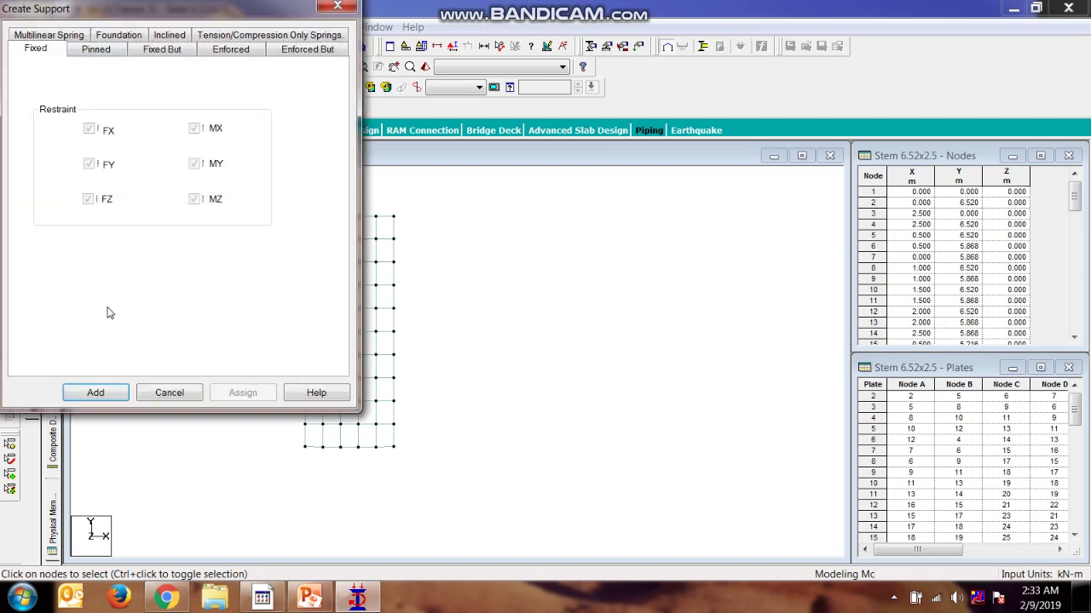
pyautogui.click(96, 391)
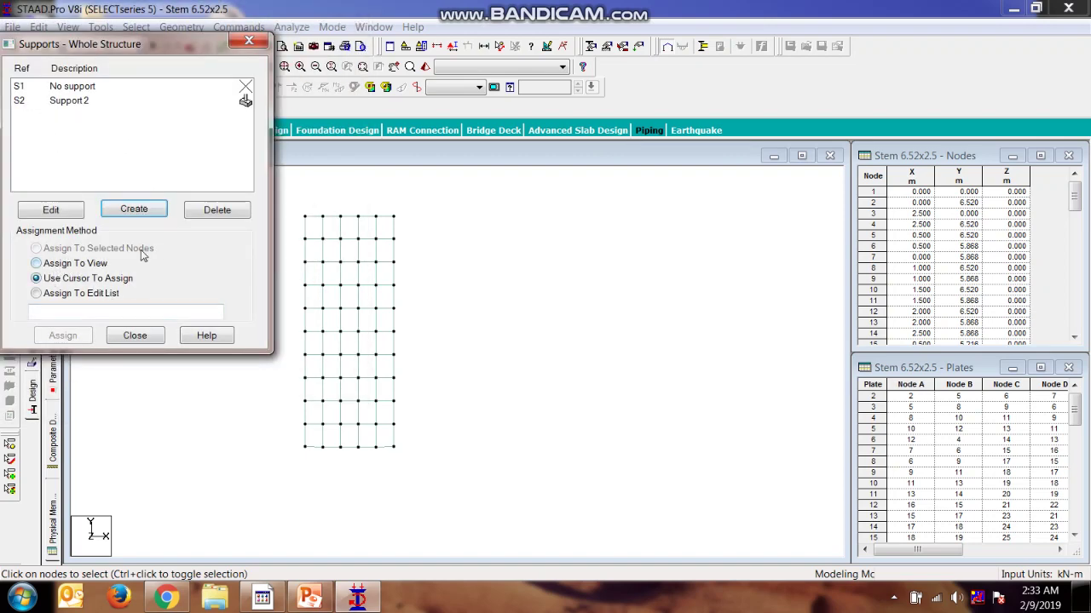
pyautogui.click(299, 208)
pyautogui.moveTo(315, 462); pyautogui.dragTo(320, 486)
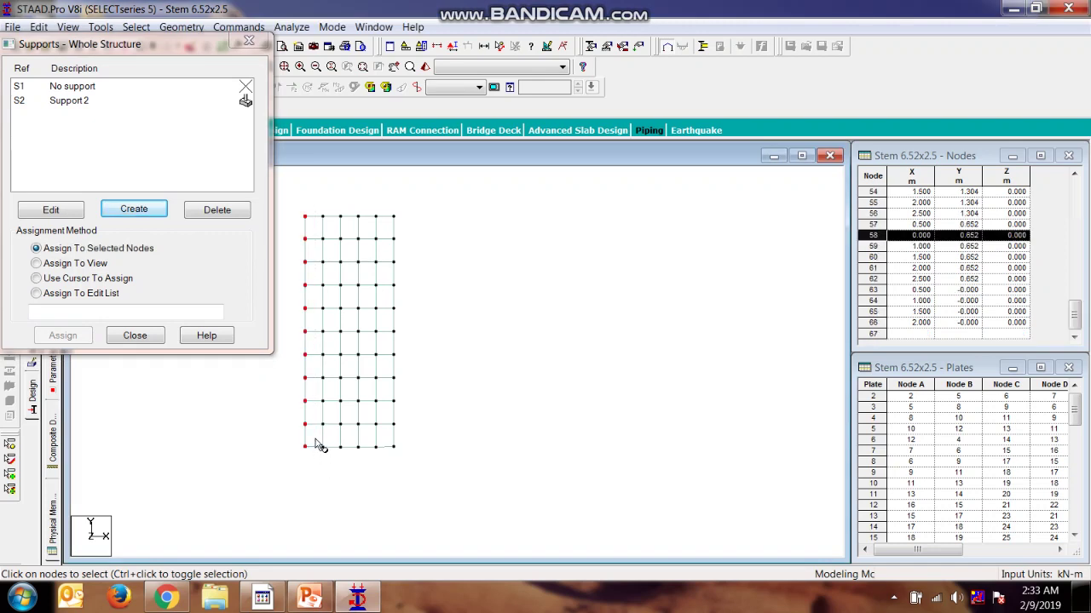
pyautogui.keyDown('ctrl'); pyautogui.moveTo(374, 471); pyautogui.dragTo(388, 477); pyautogui.keyUp('ctrl')
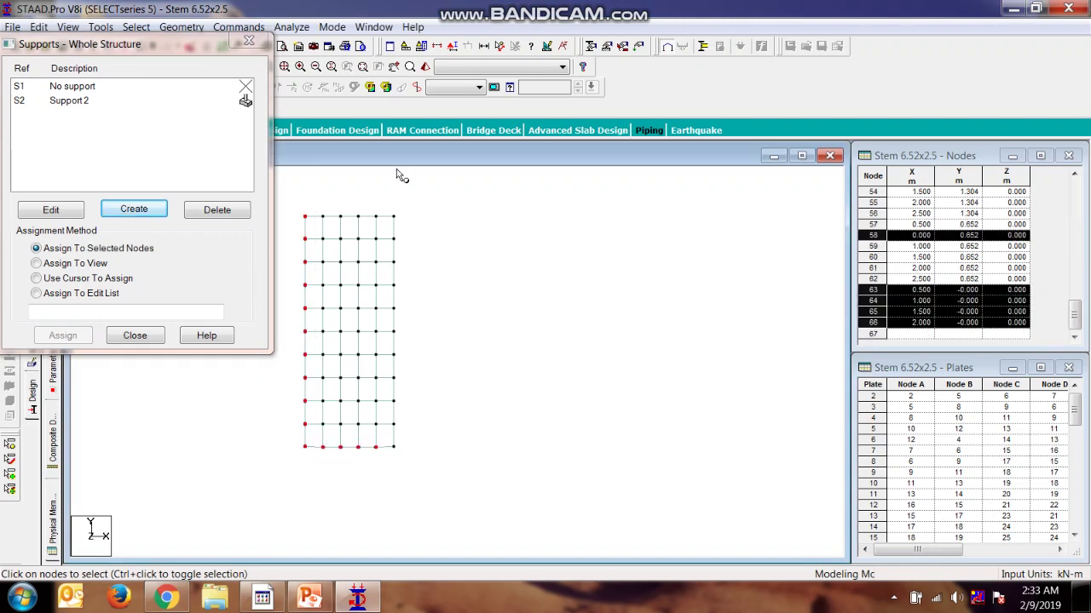
pyautogui.keyDown('ctrl'); pyautogui.moveTo(404, 432); pyautogui.dragTo(409, 463); pyautogui.keyUp('ctrl')
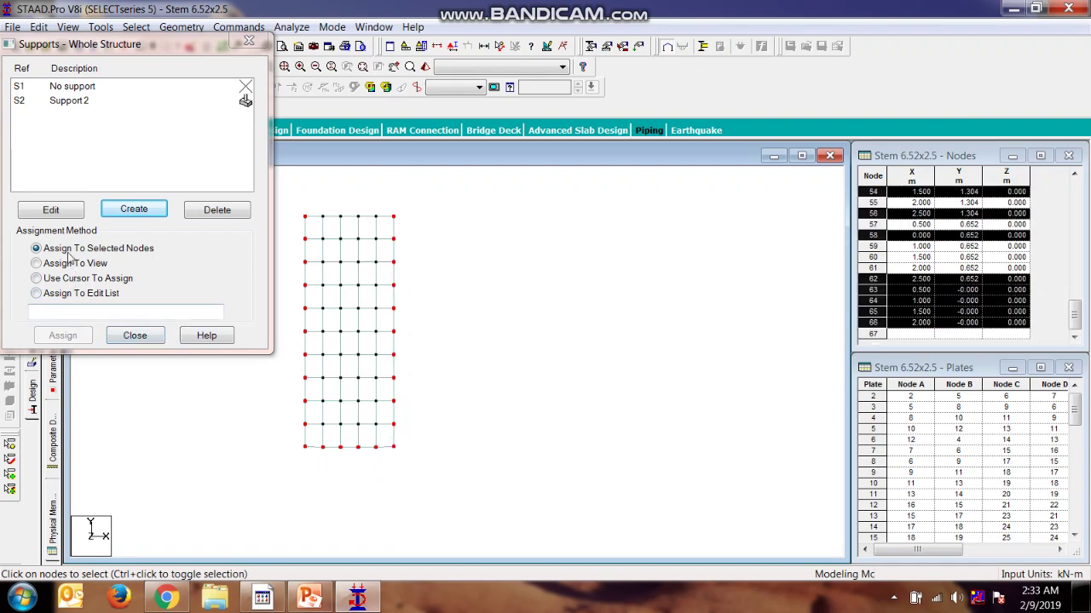
# Assign the fixed support to all nodes along the two vertical edges and the bottom edge of the meshed stem
pyautogui.click(68, 101)
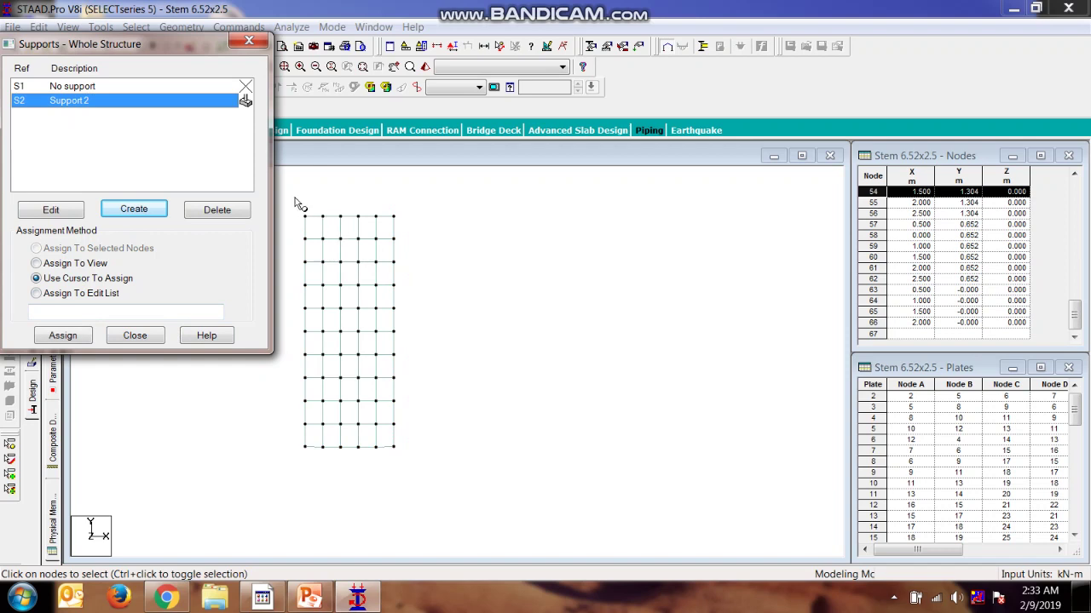
pyautogui.moveTo(299, 472); pyautogui.dragTo(315, 201)
pyautogui.keyDown('ctrl'); pyautogui.moveTo(391, 223); pyautogui.dragTo(397, 480); pyautogui.keyUp('ctrl')
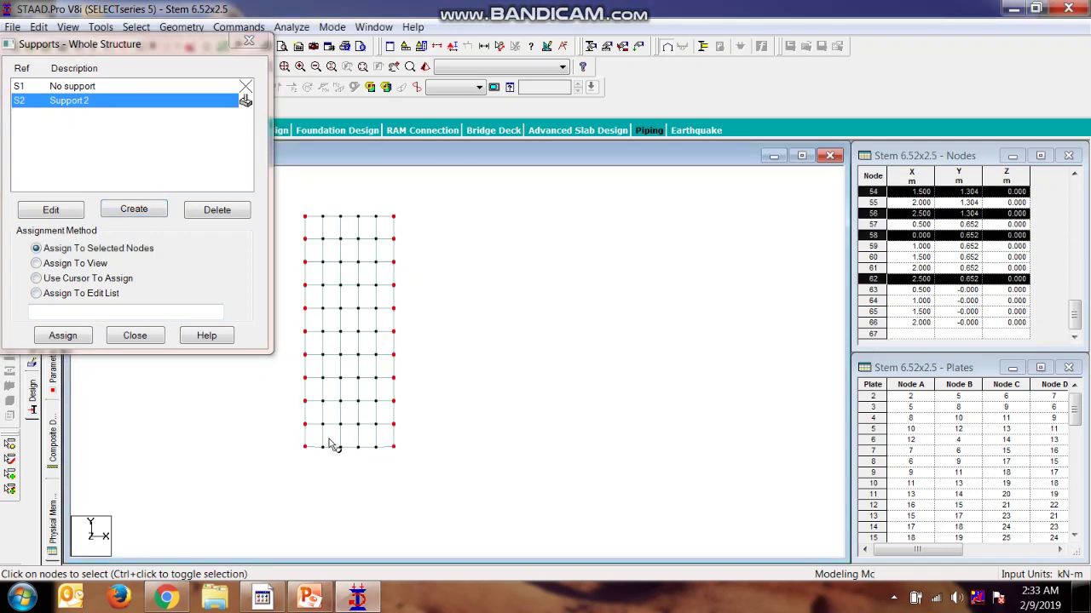
pyautogui.keyDown('ctrl'); pyautogui.moveTo(317, 438); pyautogui.dragTo(384, 465); pyautogui.keyUp('ctrl')
pyautogui.click(63, 336)
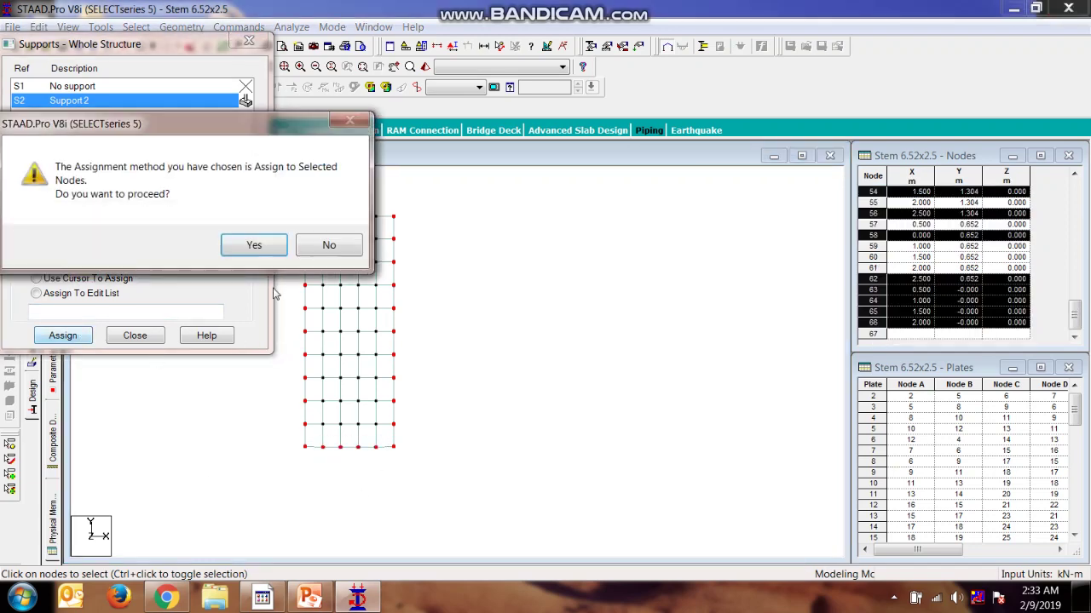
pyautogui.click(250, 247)
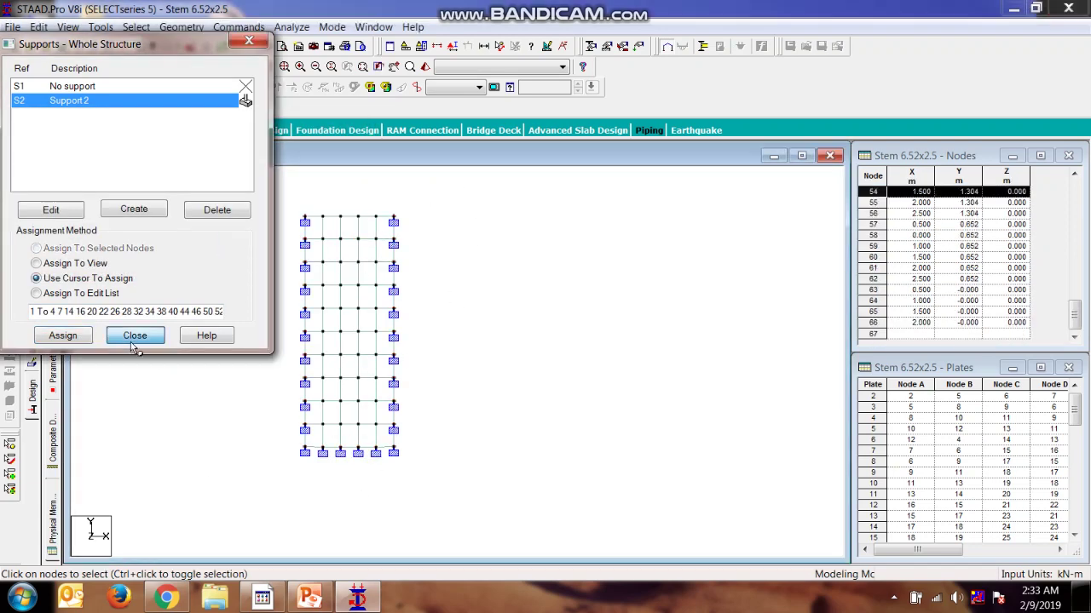
pyautogui.click(134, 335)
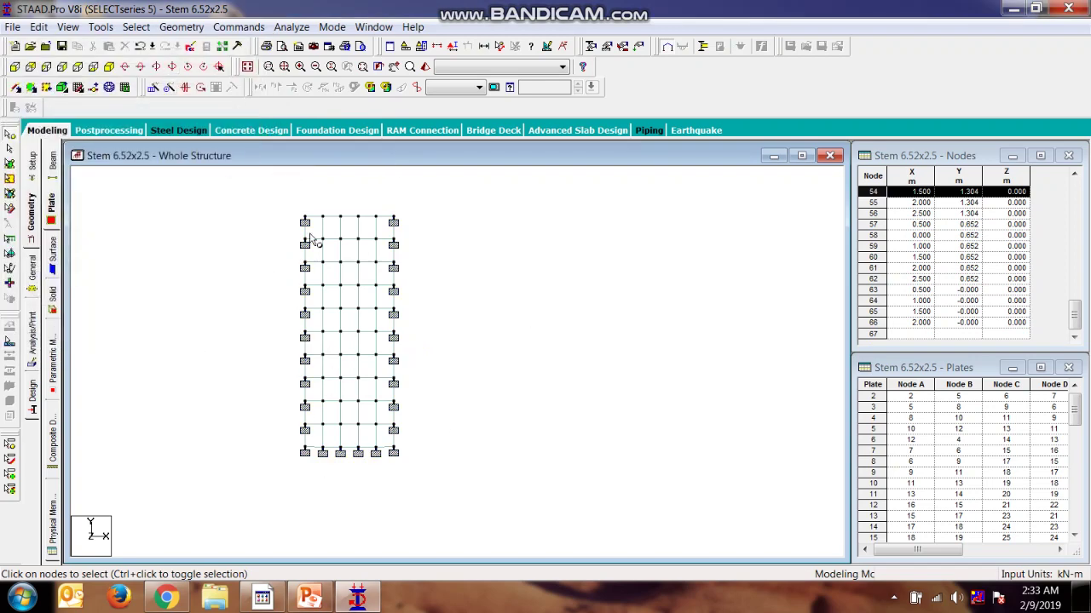
# Define a concrete plate thickness property of 0.3 m at all four nodes, checking the stem thickness in the PowerPoint slide
pyautogui.click(237, 27)
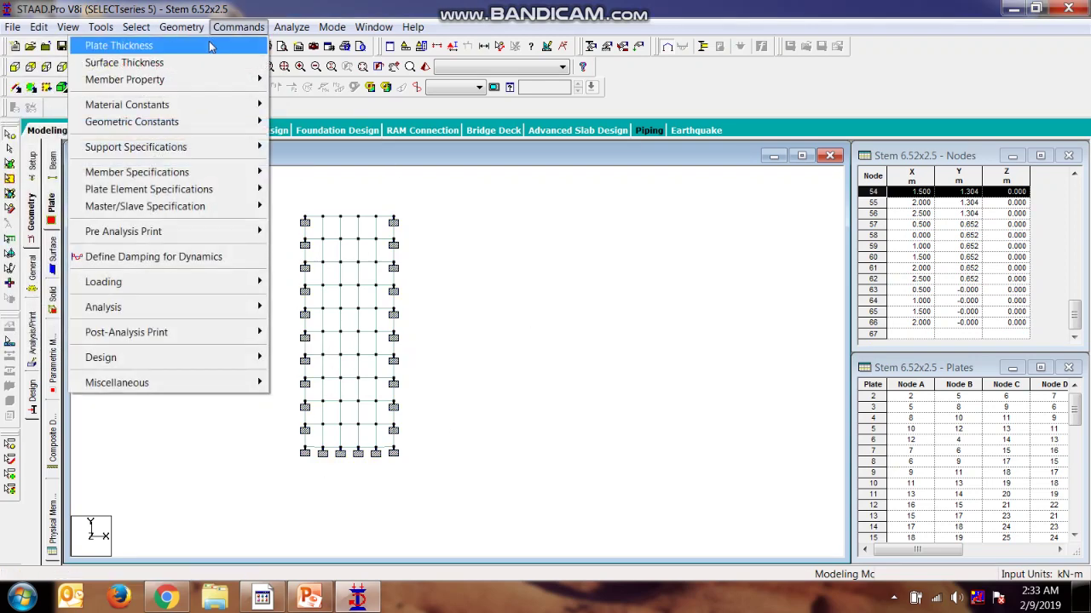
pyautogui.click(119, 46)
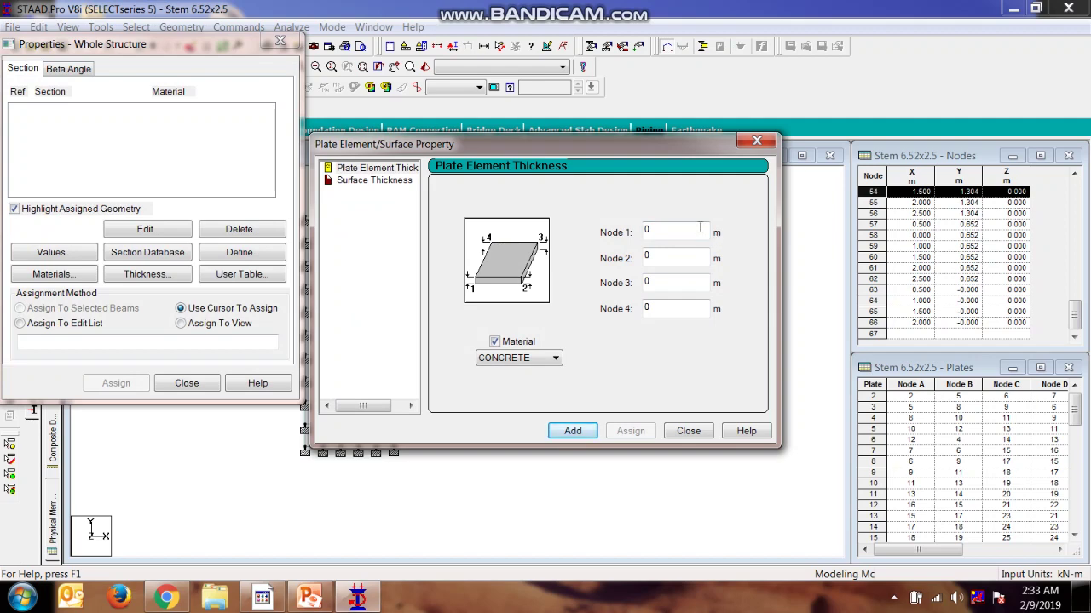
pyautogui.click(308, 596)
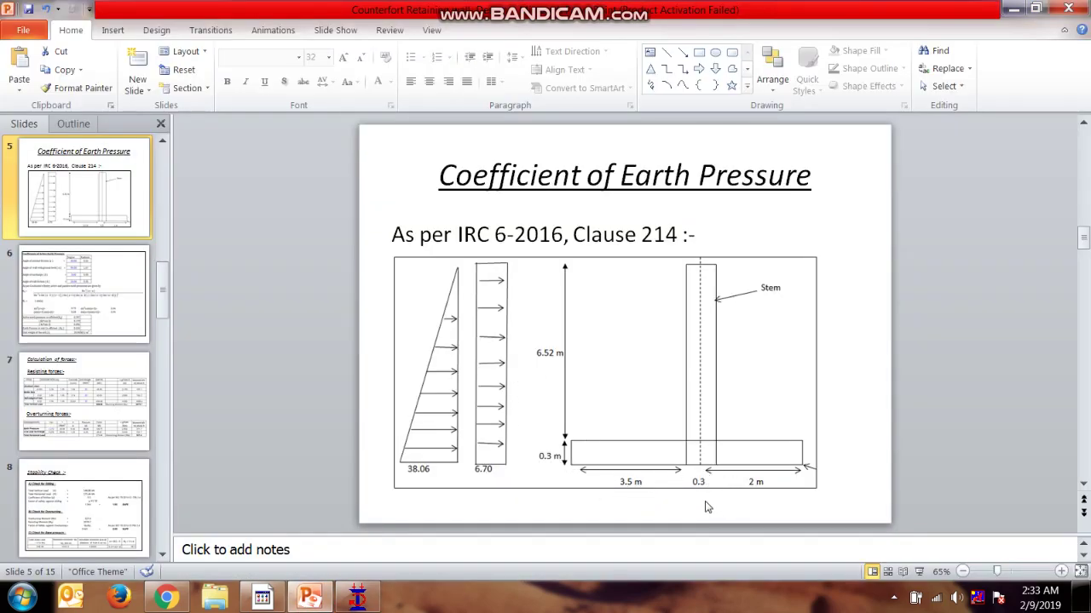
pyautogui.click(357, 596)
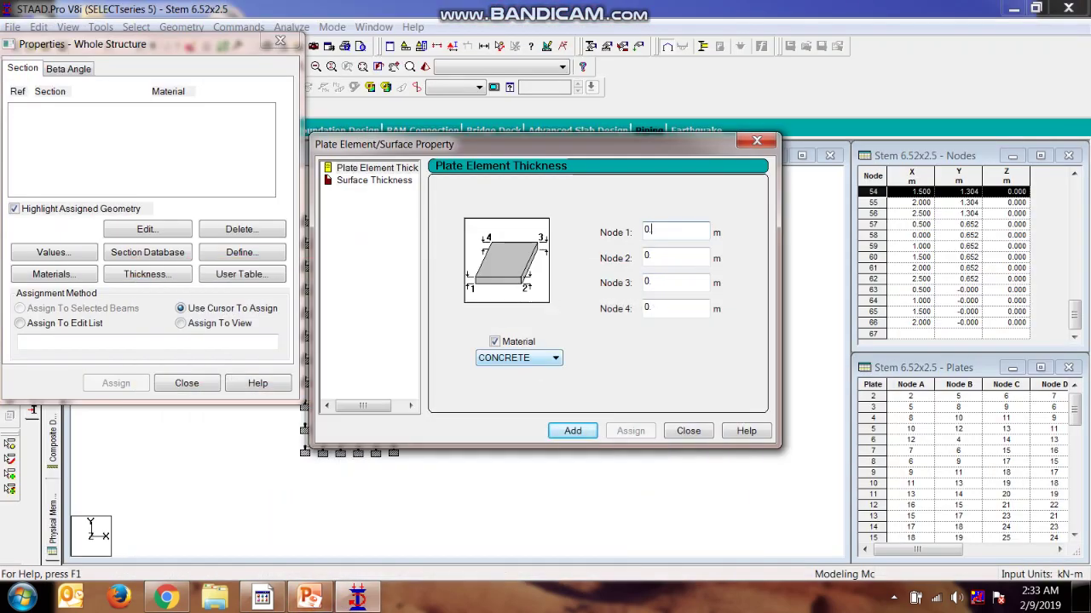
pyautogui.write('.3')
pyautogui.click(564, 430)
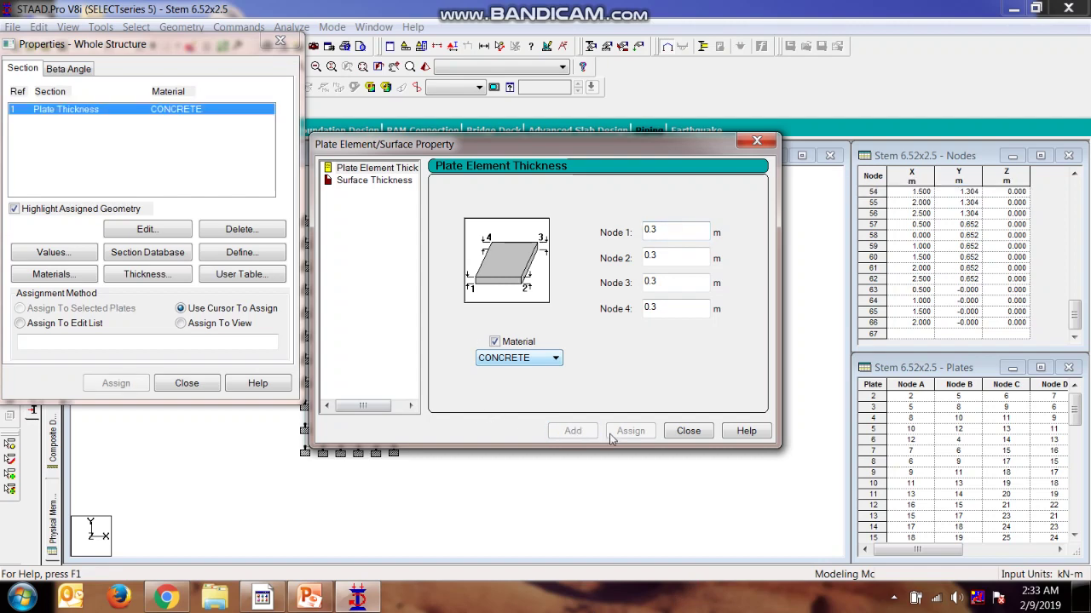
pyautogui.click(688, 431)
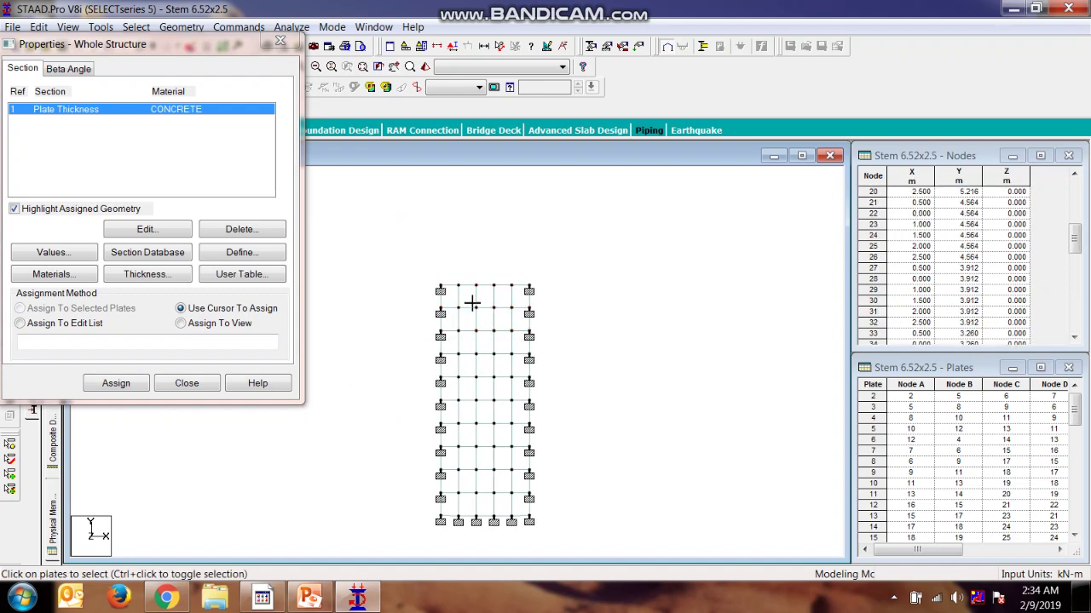
# Assign the 0.3 m concrete plate thickness to all plates of the stem mesh
pyautogui.hotkey('ctrl', 'a')
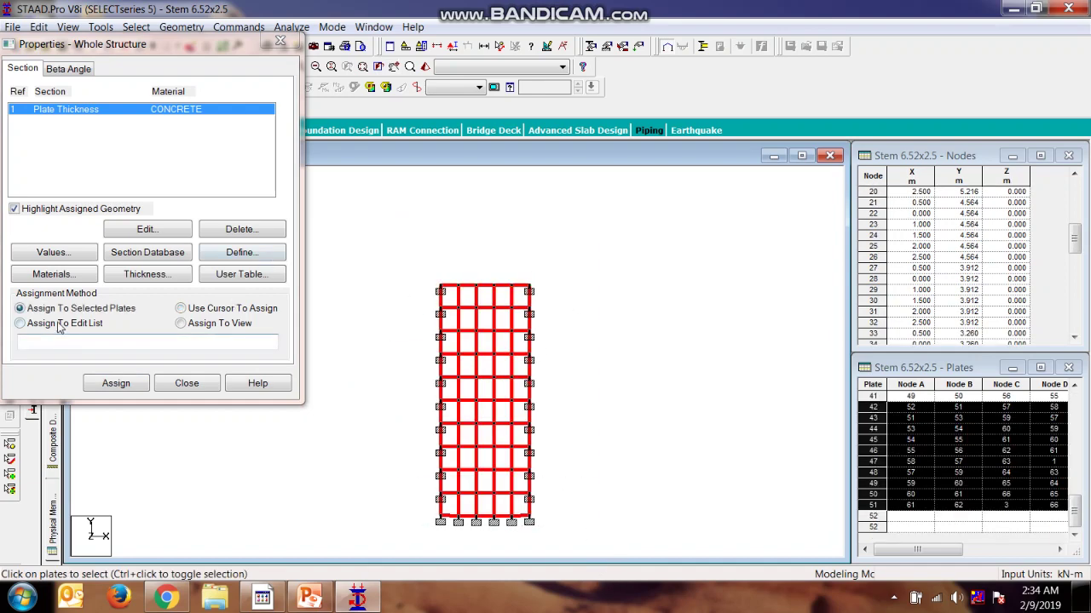
pyautogui.click(116, 383)
pyautogui.click(242, 270)
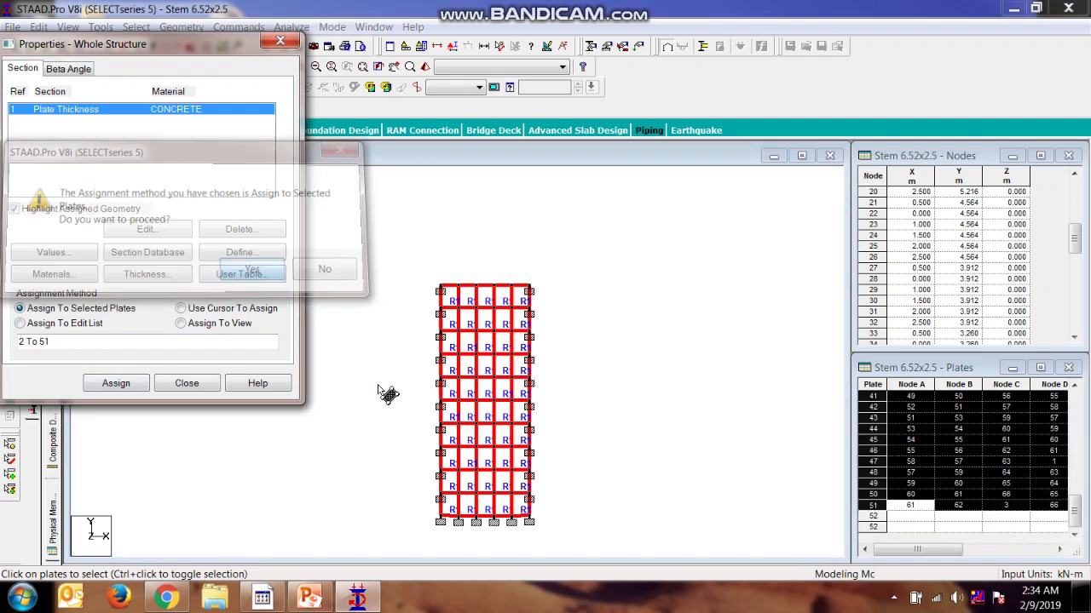
pyautogui.click(281, 40)
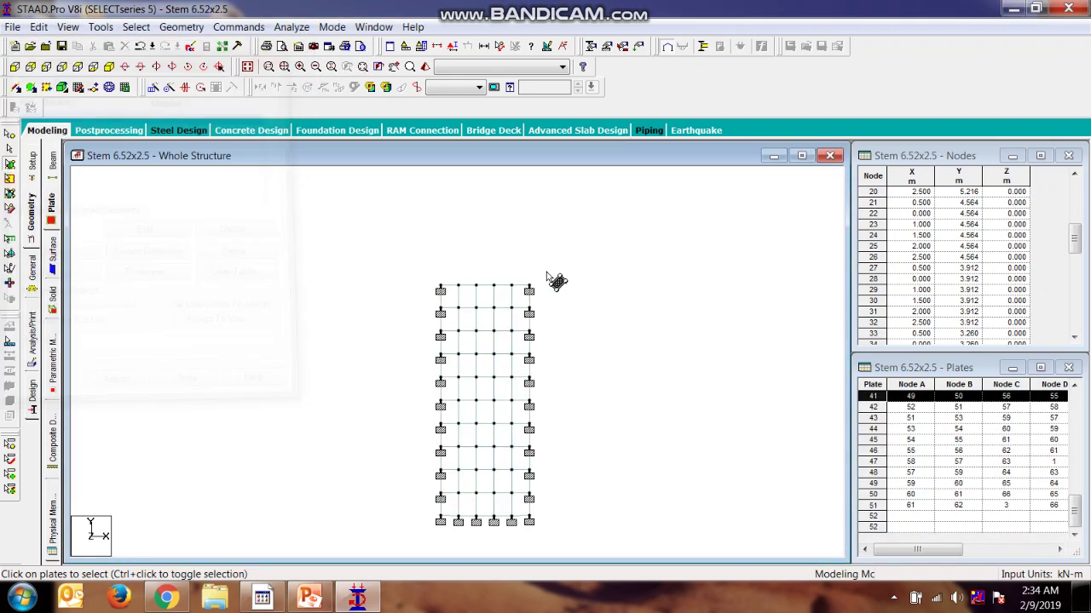
# Create primary load case 1 titled "Earth pressure" with loading type Dead
pyautogui.click(634, 50)
pyautogui.click(857, 180)
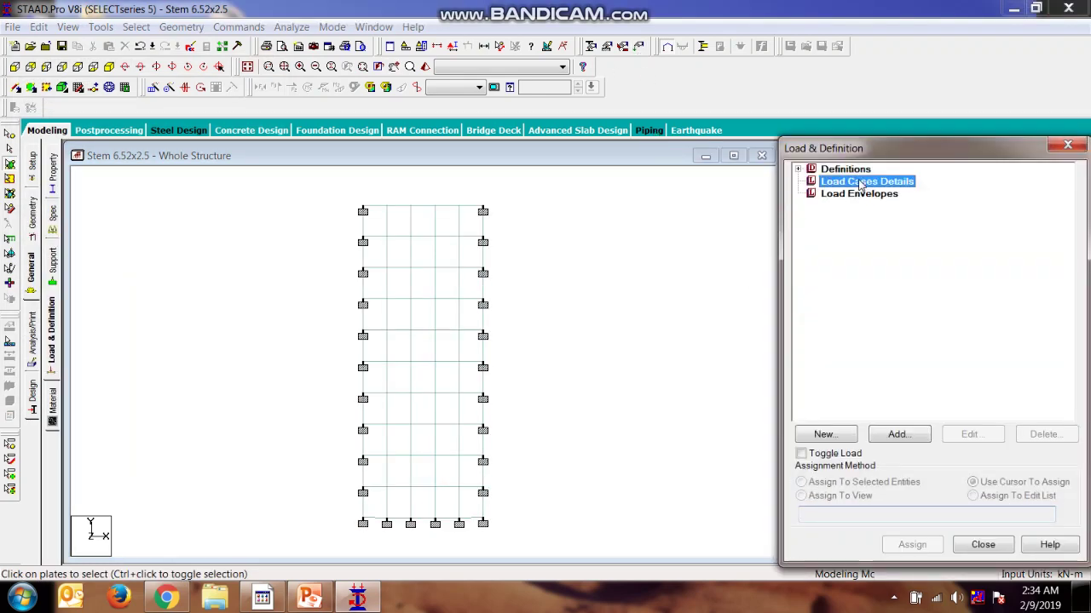
pyautogui.click(919, 435)
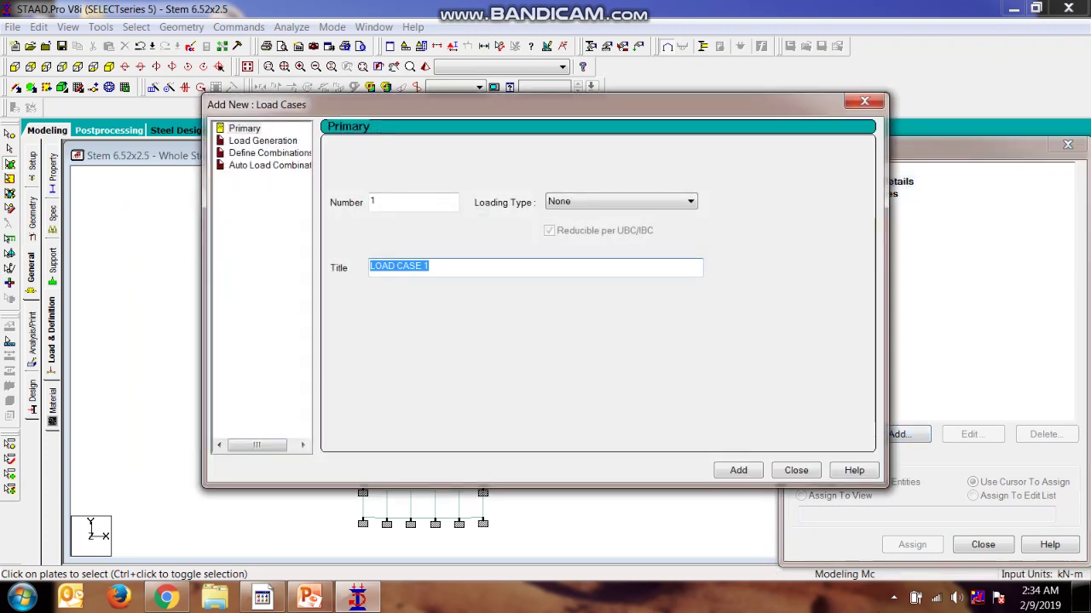
pyautogui.write('Earth pressure')
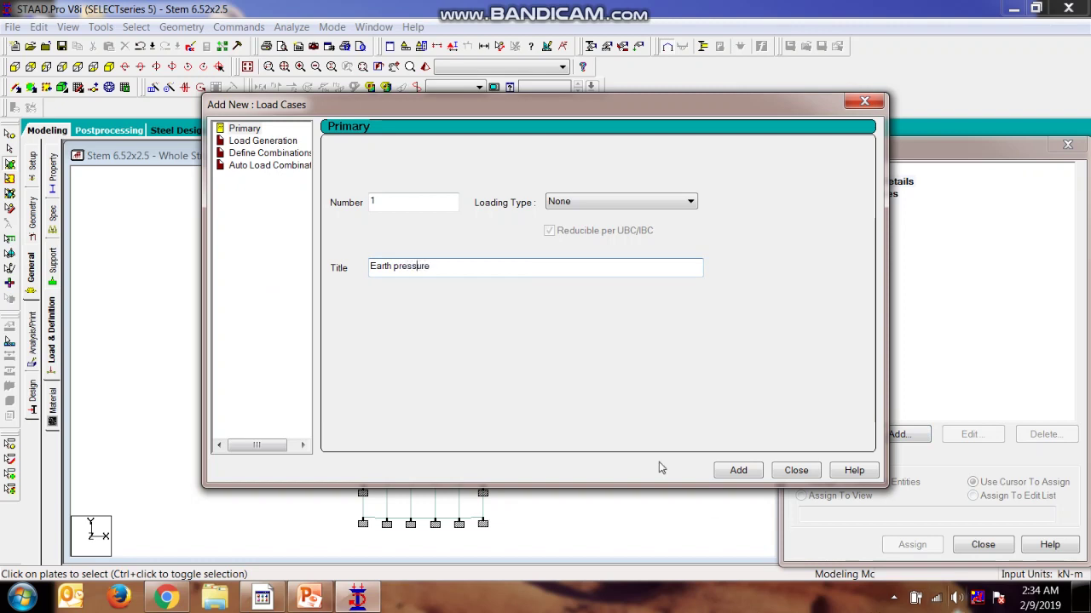
pyautogui.click(690, 202)
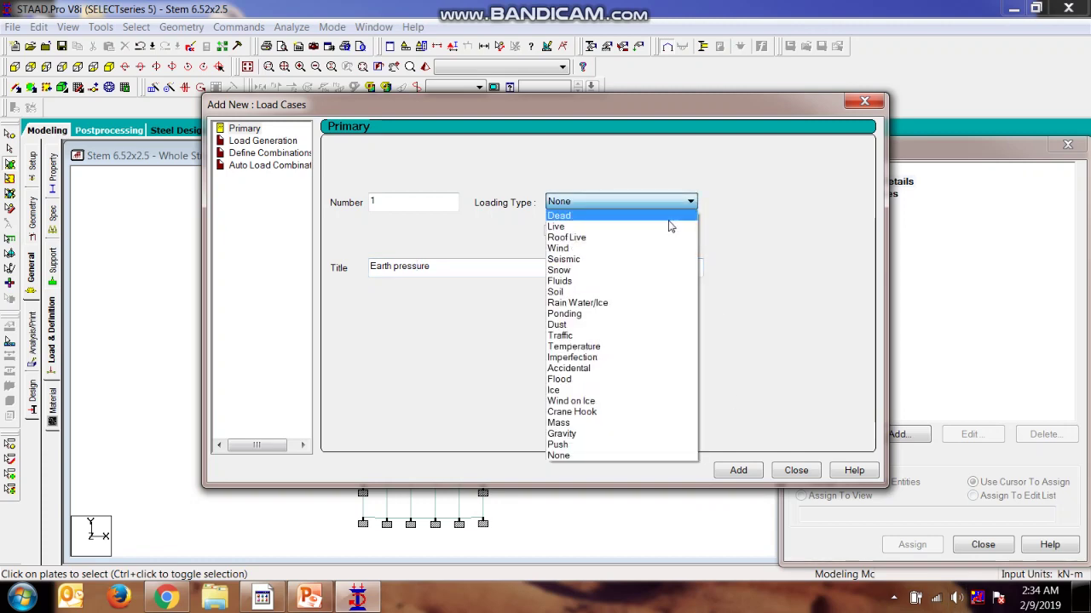
pyautogui.click(559, 216)
pyautogui.click(738, 471)
pyautogui.click(800, 474)
# Start a hydrostatic plate load item in the Earth pressure case and select all plates of the stem for it
pyautogui.click(866, 195)
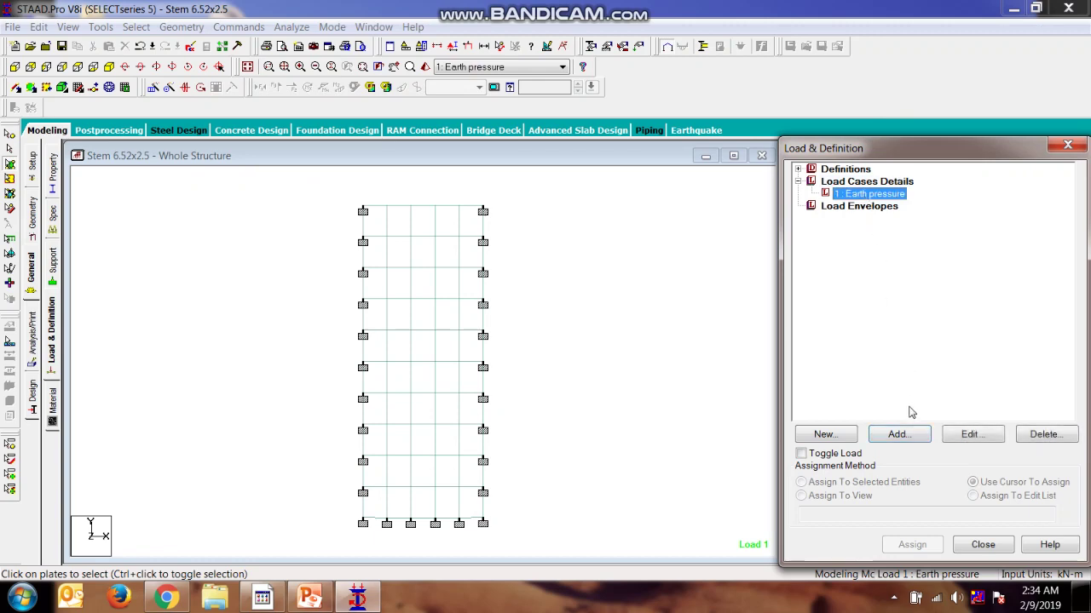
pyautogui.click(899, 434)
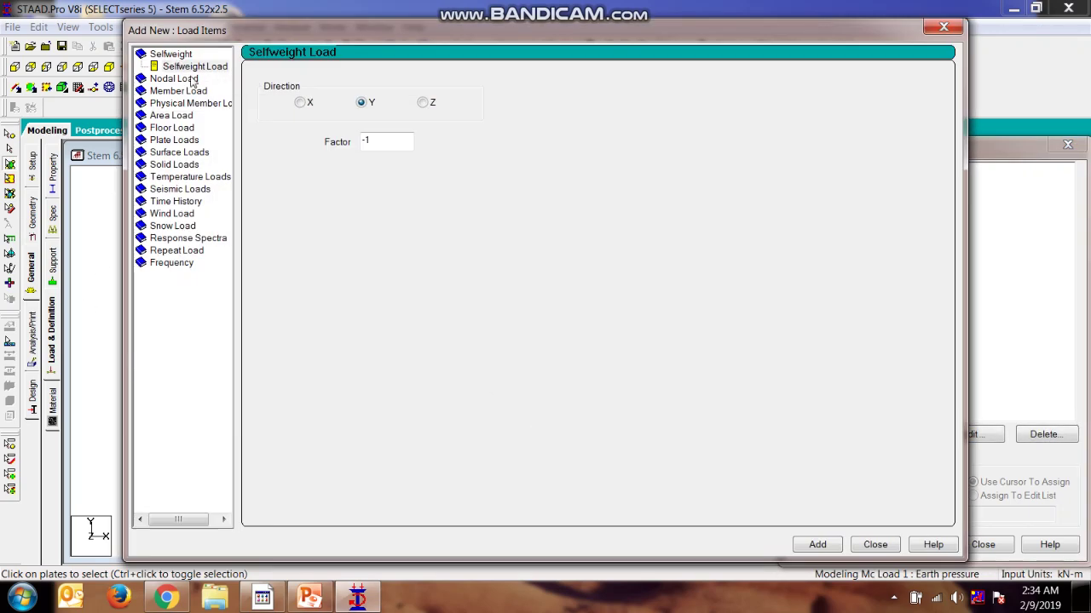
pyautogui.click(180, 141)
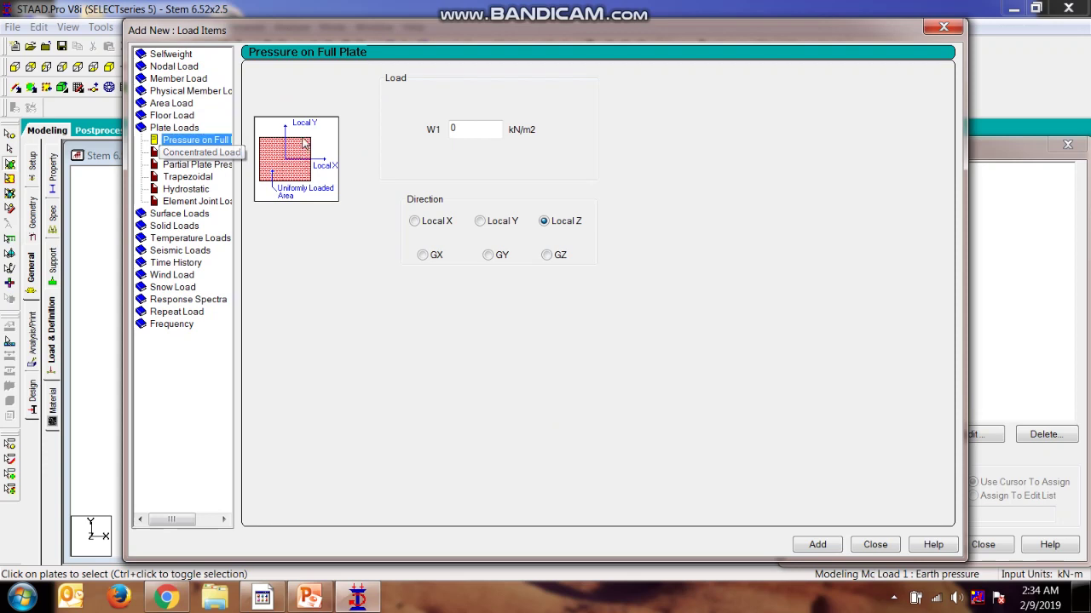
pyautogui.click(186, 189)
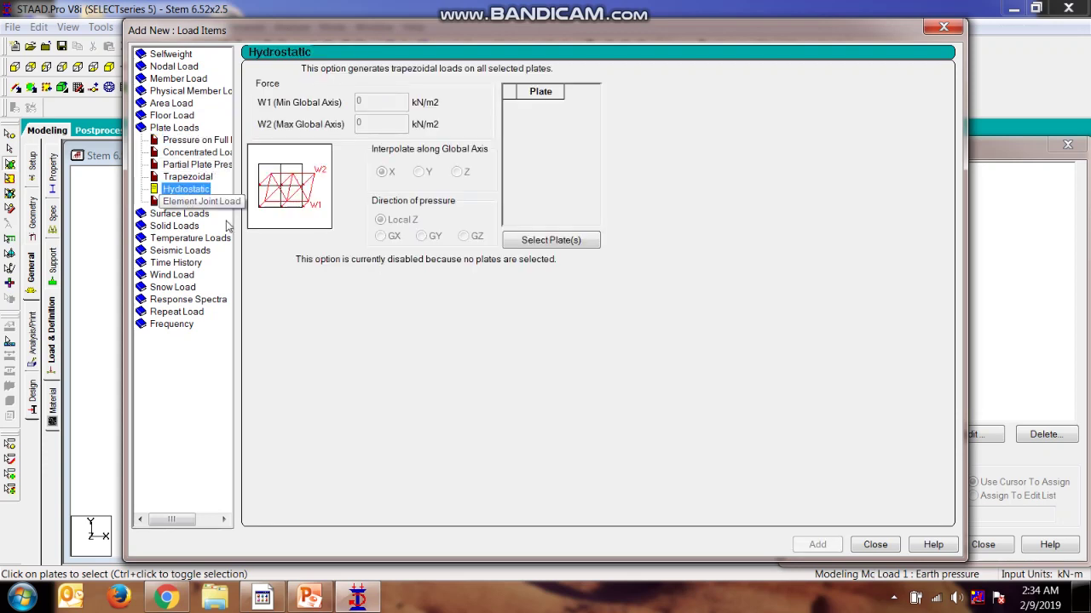
pyautogui.click(193, 179)
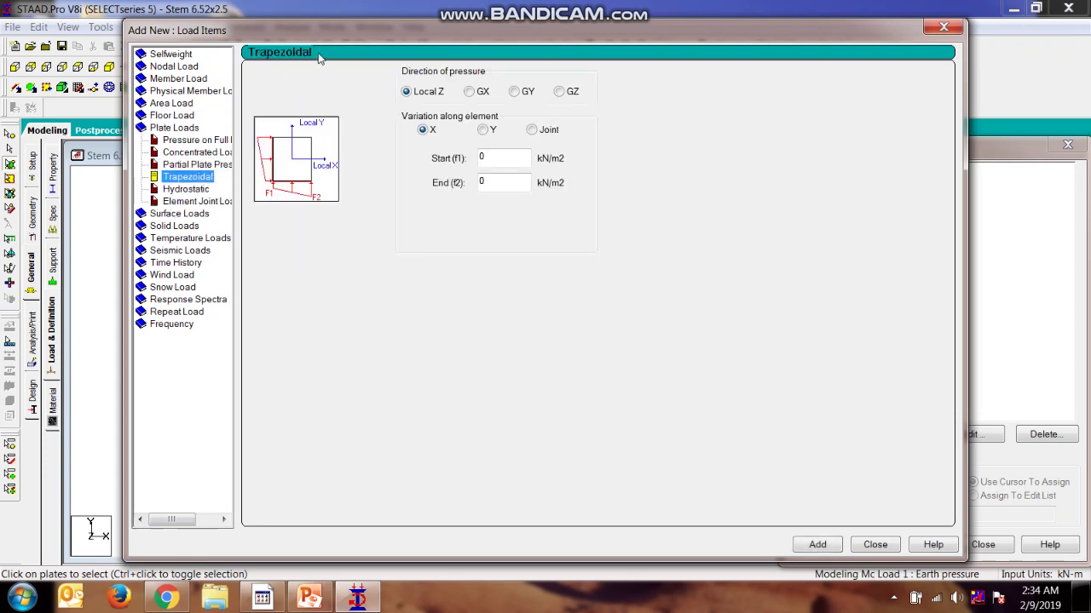
pyautogui.moveTo(345, 34); pyautogui.dragTo(765, 52)
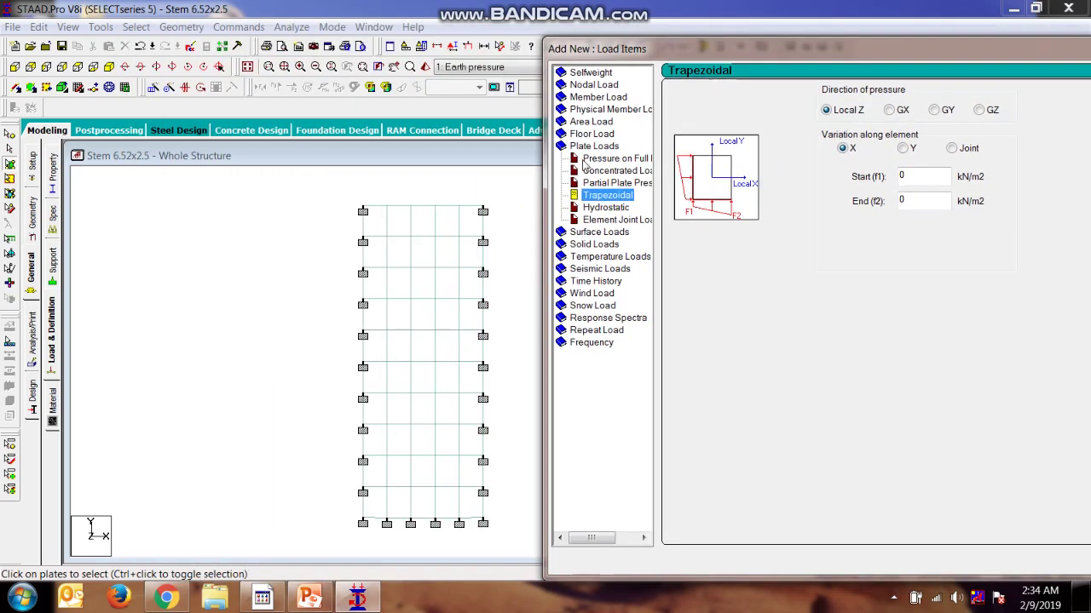
pyautogui.click(609, 208)
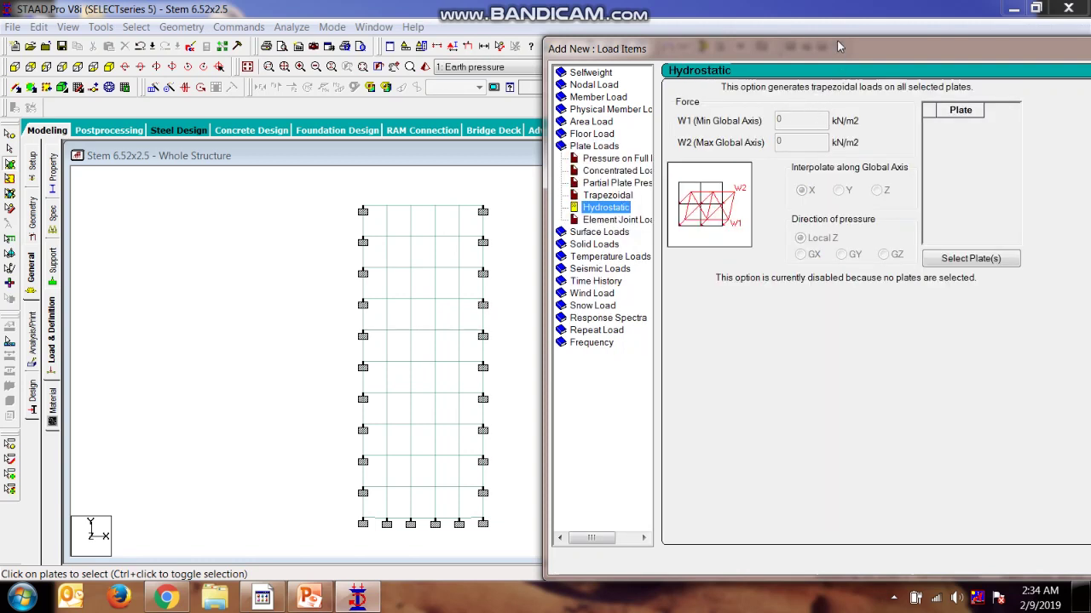
pyautogui.click(967, 264)
pyautogui.moveTo(329, 176); pyautogui.dragTo(544, 452)
pyautogui.click(547, 400)
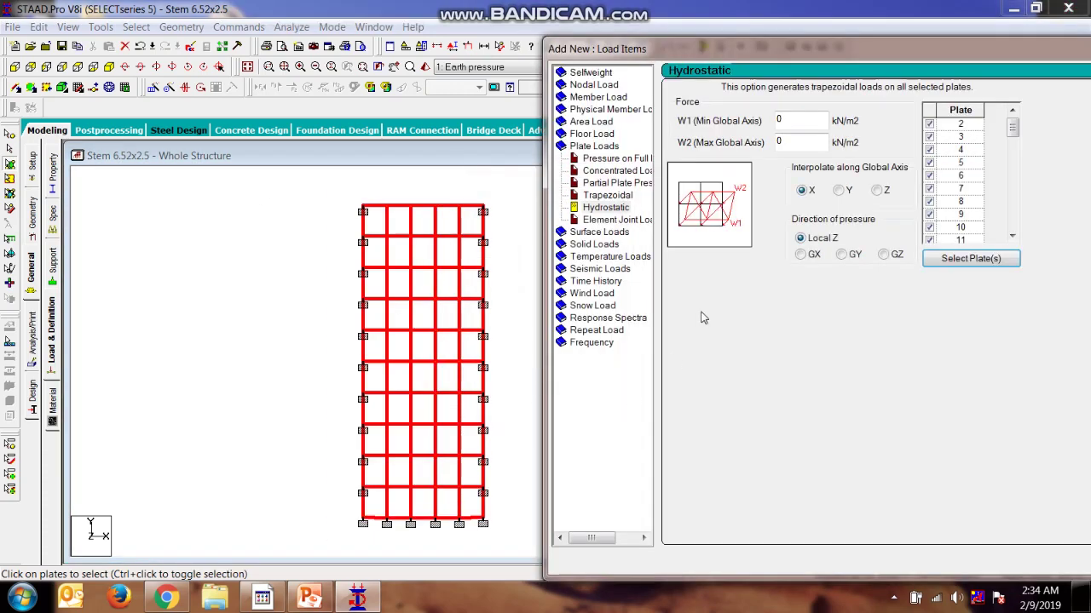
# Set the hydrostatic load's W1 at the minimum global axis to 44.76 kN/m2, checking the earth pressure diagram in the PowerPoint slide
pyautogui.doubleClick(790, 121)
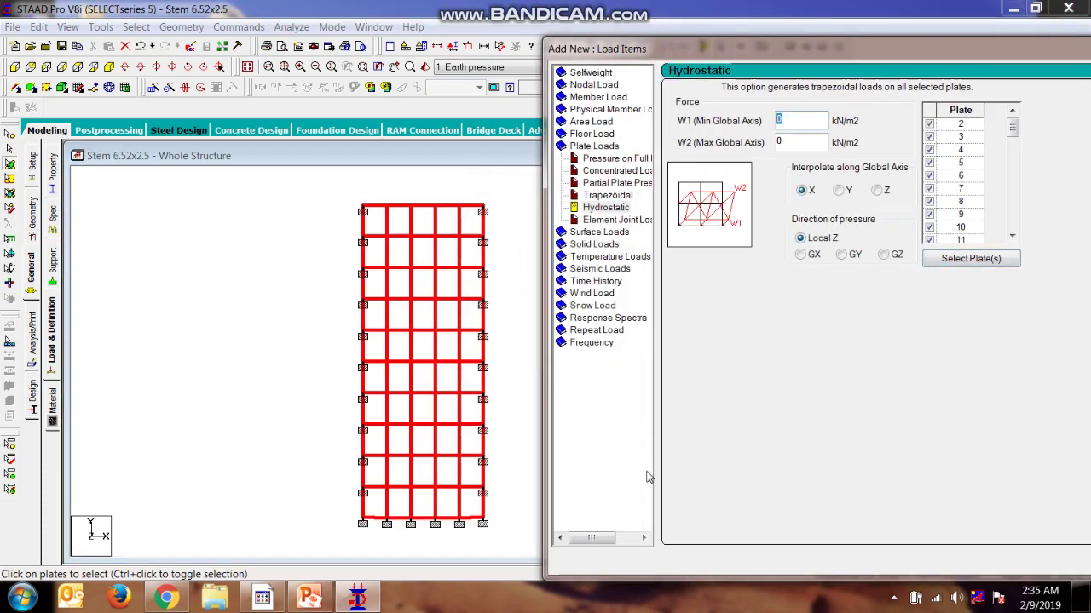
pyautogui.click(357, 599)
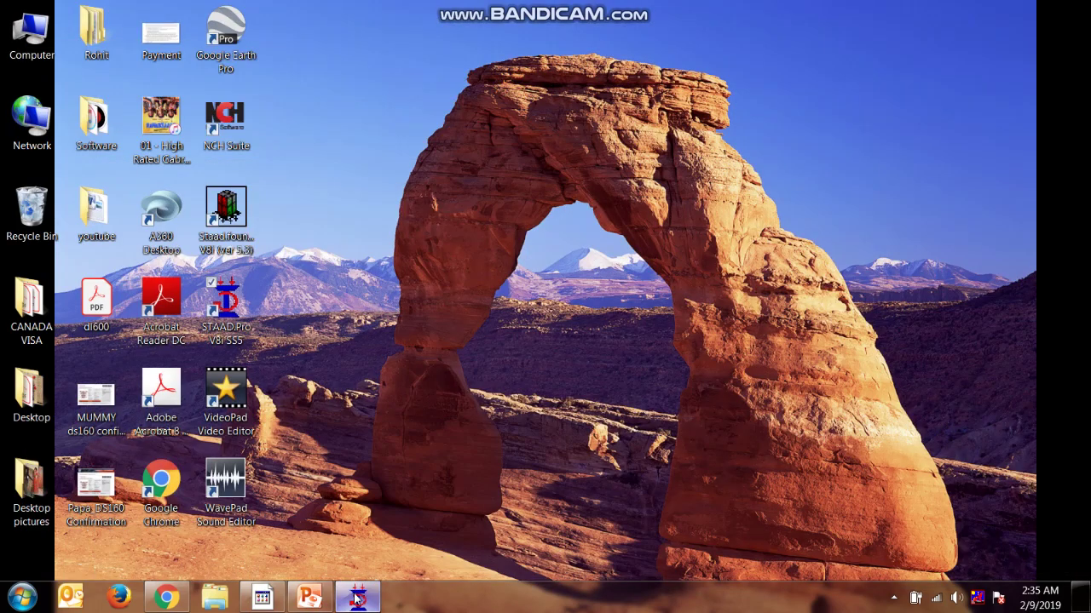
pyautogui.click(357, 599)
pyautogui.click(309, 599)
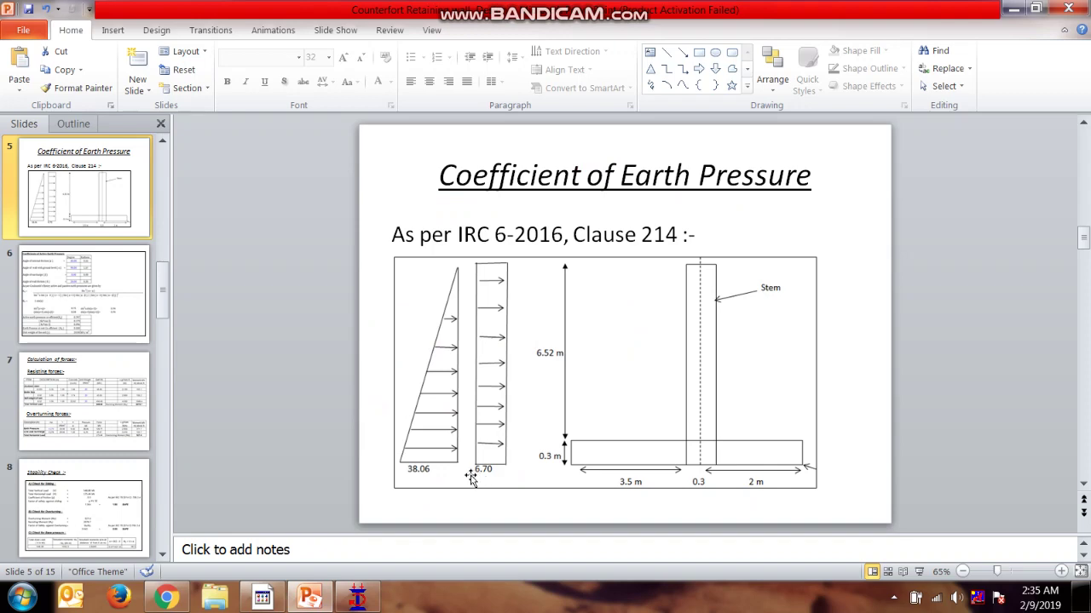
pyautogui.click(373, 601)
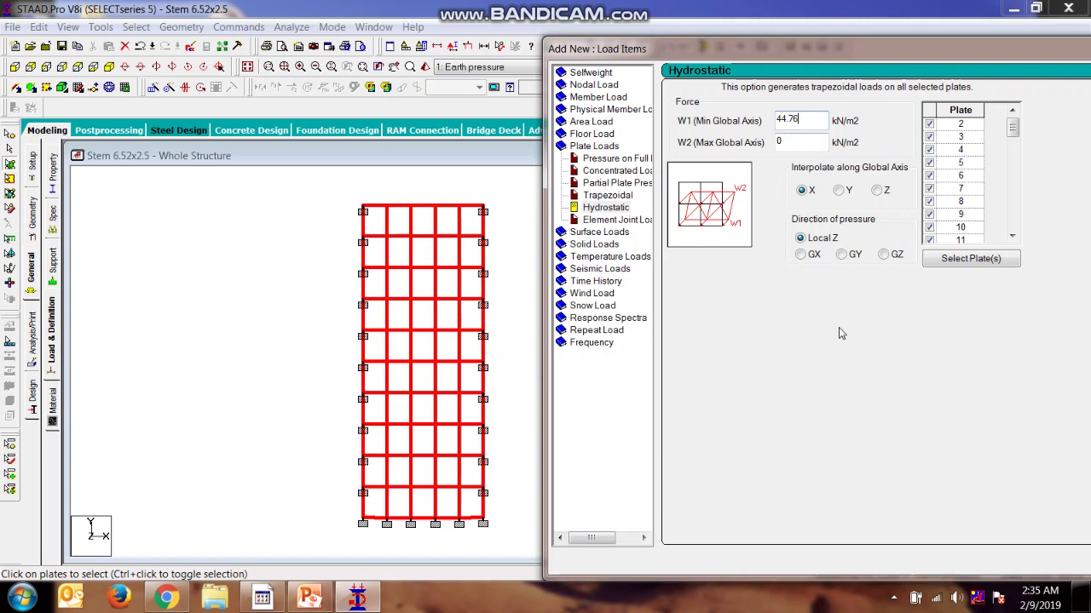
pyautogui.click(370, 601)
pyautogui.click(366, 601)
pyautogui.click(309, 601)
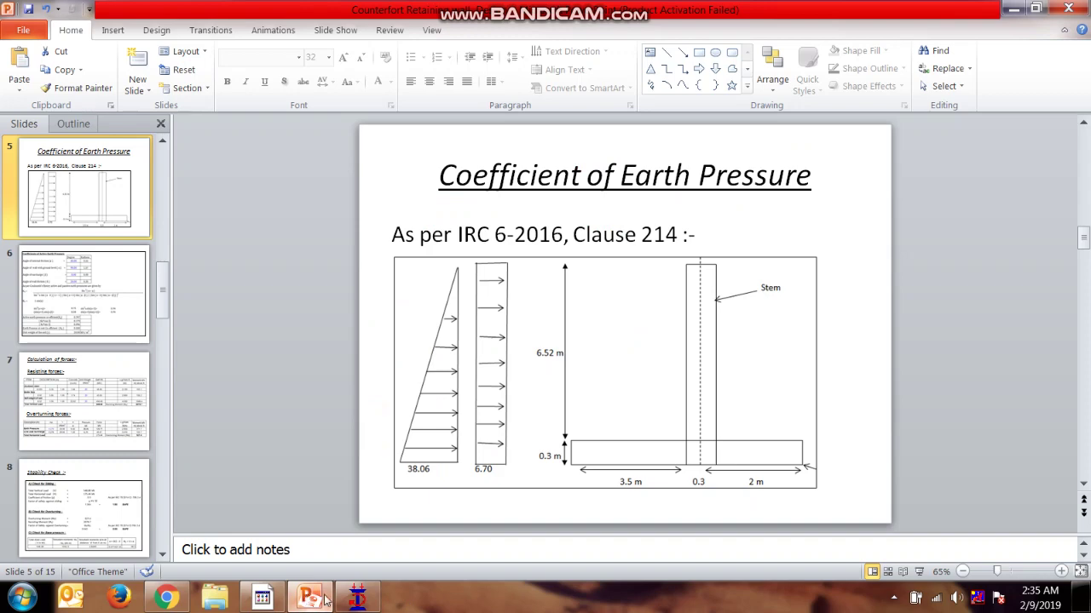
pyautogui.click(329, 601)
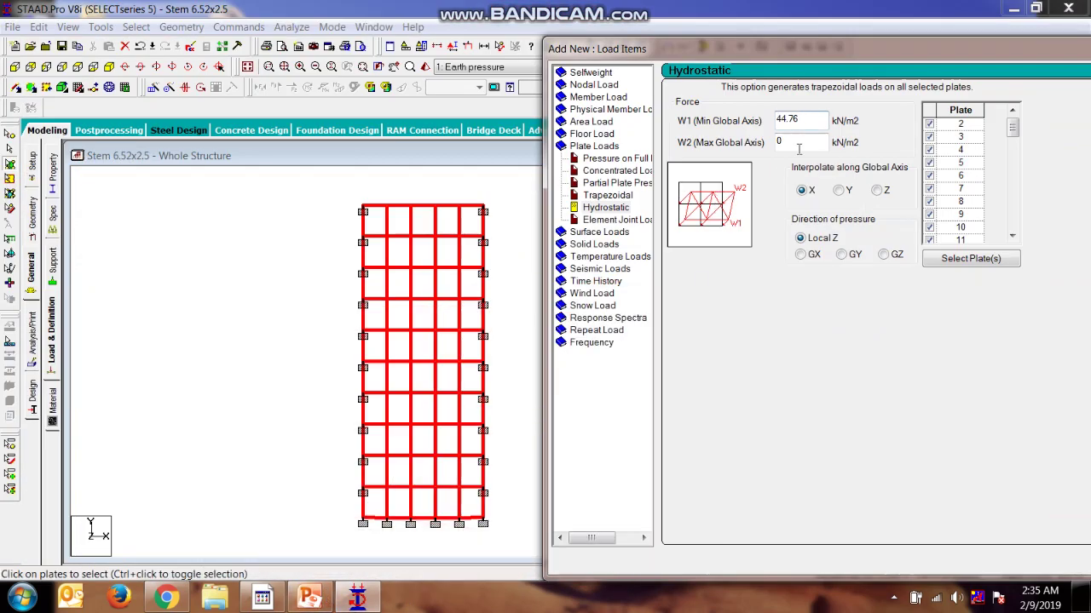
# Set W2 to 6.7 kN/m2, interpolate along global Y with pressure direction GZ, add the load, and view it from the side
pyautogui.press('Tab')
pyautogui.click(840, 191)
pyautogui.click(885, 256)
pyautogui.moveTo(952, 48); pyautogui.dragTo(526, 8)
pyautogui.click(810, 524)
pyautogui.click(868, 523)
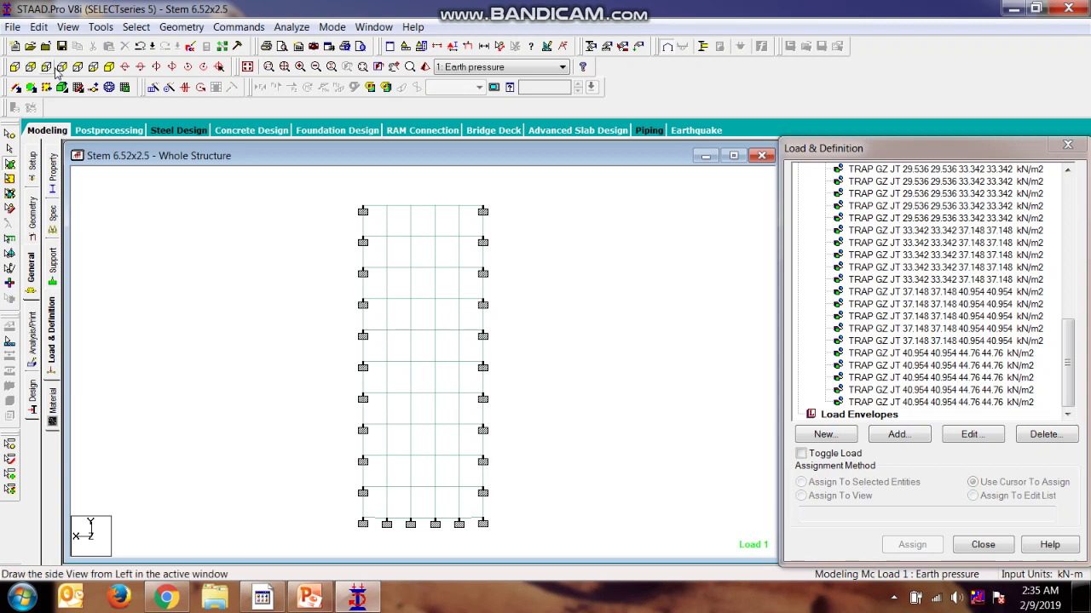
pyautogui.click(46, 67)
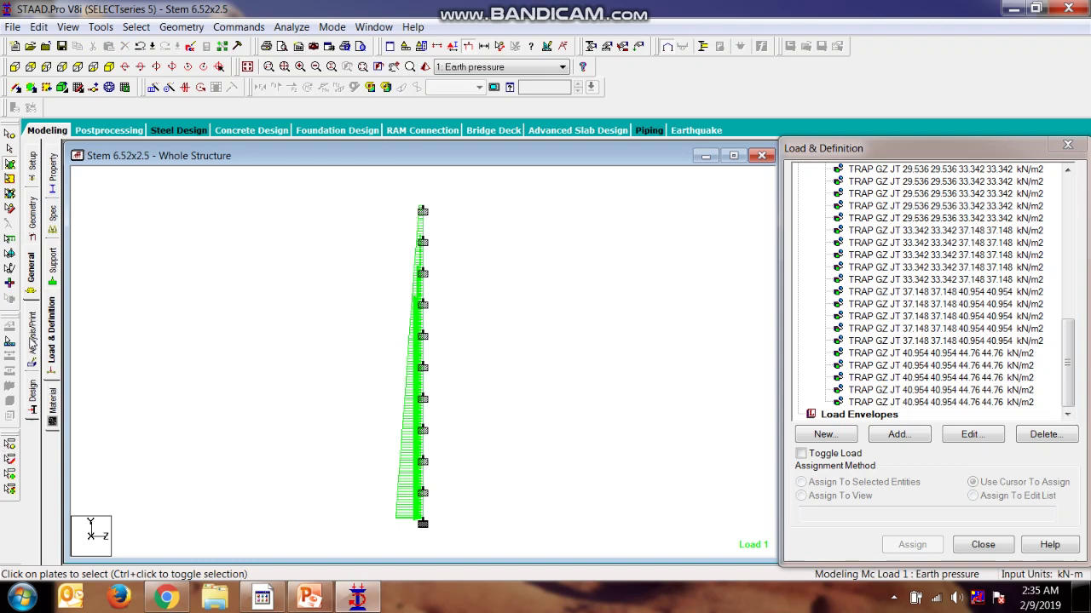
# Add a Perform Analysis command with the No Print option
pyautogui.click(34, 341)
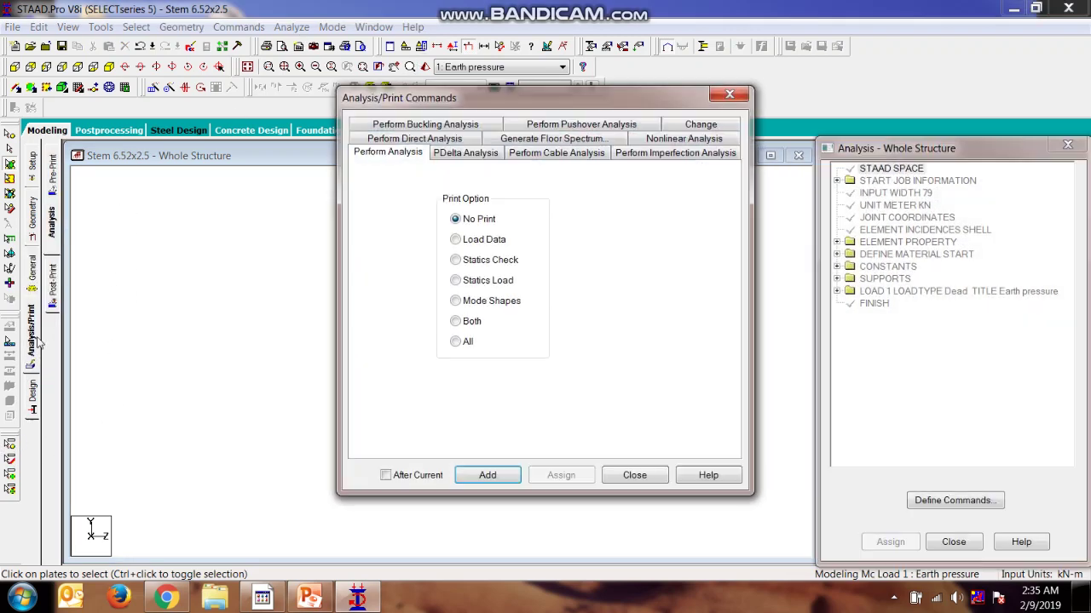
pyautogui.click(487, 475)
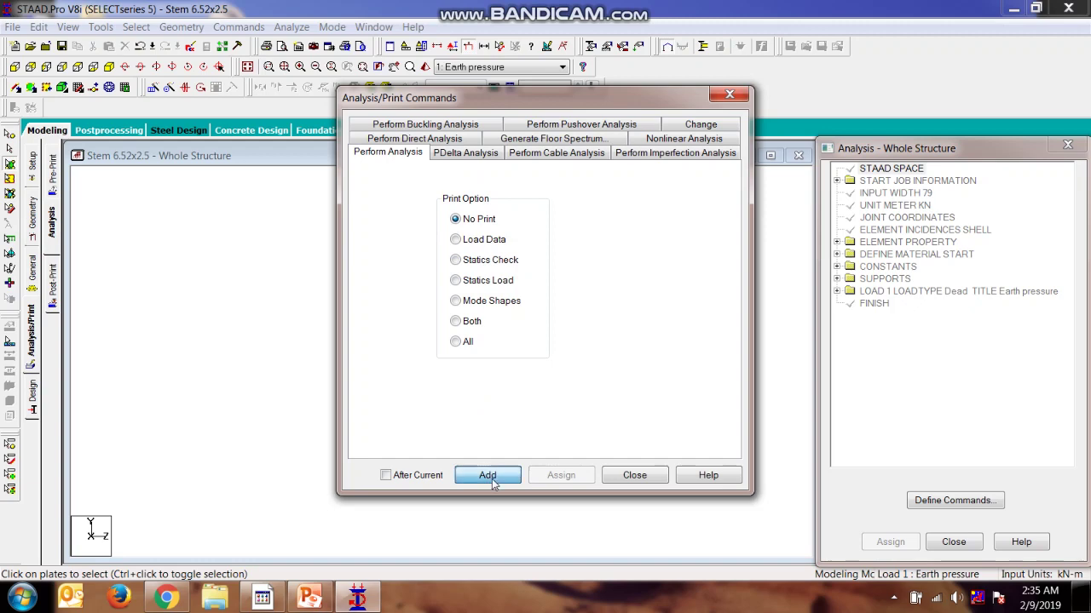
pyautogui.click(634, 475)
# Run the analysis of the stem model and finish it staying in modeling mode
pyautogui.click(295, 28)
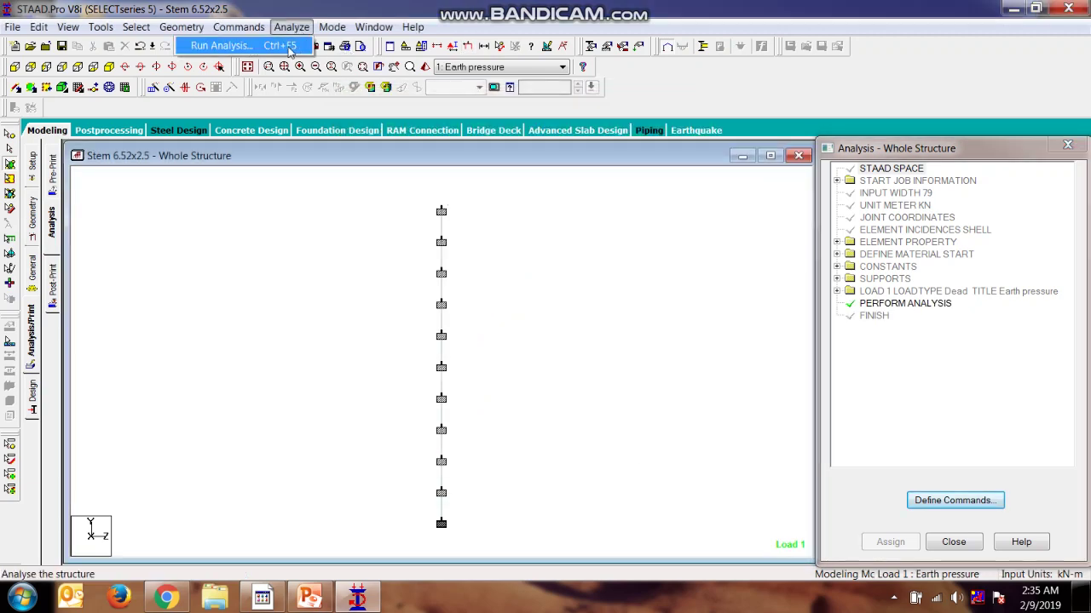
pyautogui.click(294, 49)
pyautogui.click(433, 320)
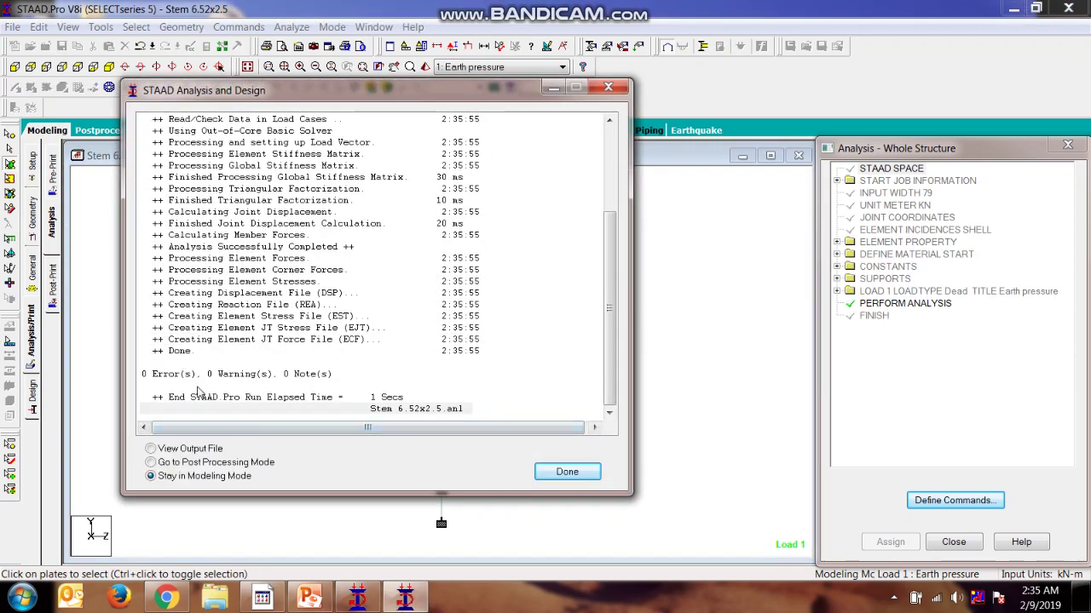
pyautogui.click(567, 473)
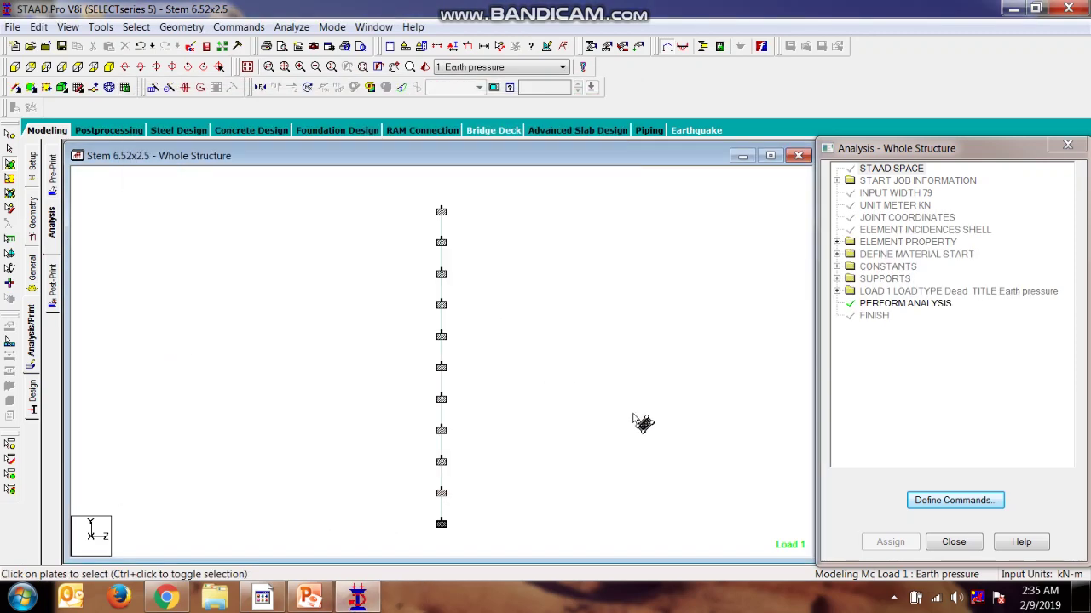
# Open the results for the Earth pressure case and display the MX (local) plate stress contour in front view
pyautogui.click(372, 88)
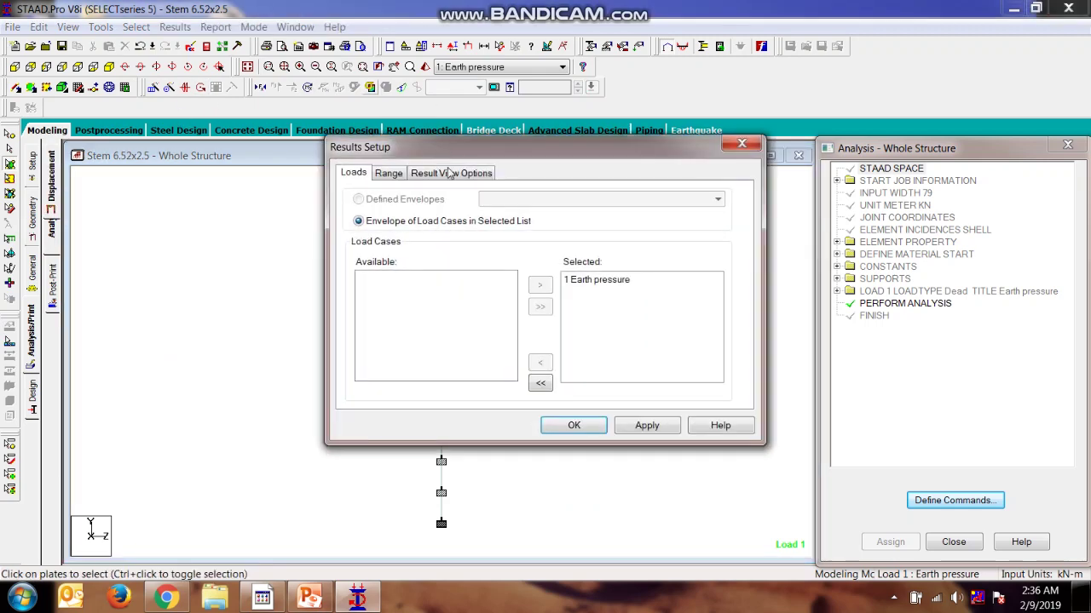
pyautogui.click(576, 425)
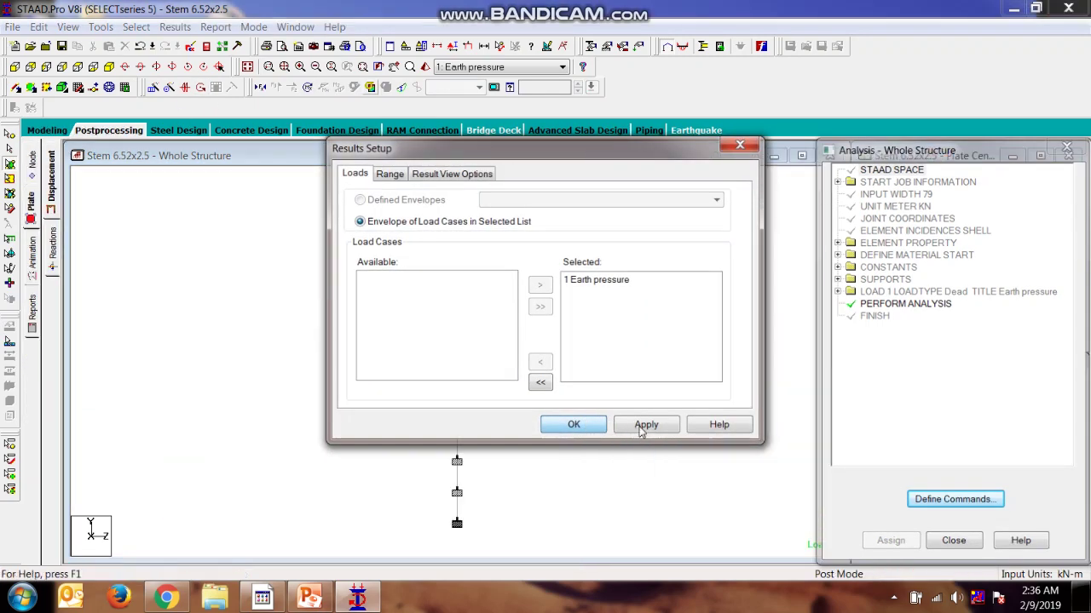
pyautogui.click(533, 131)
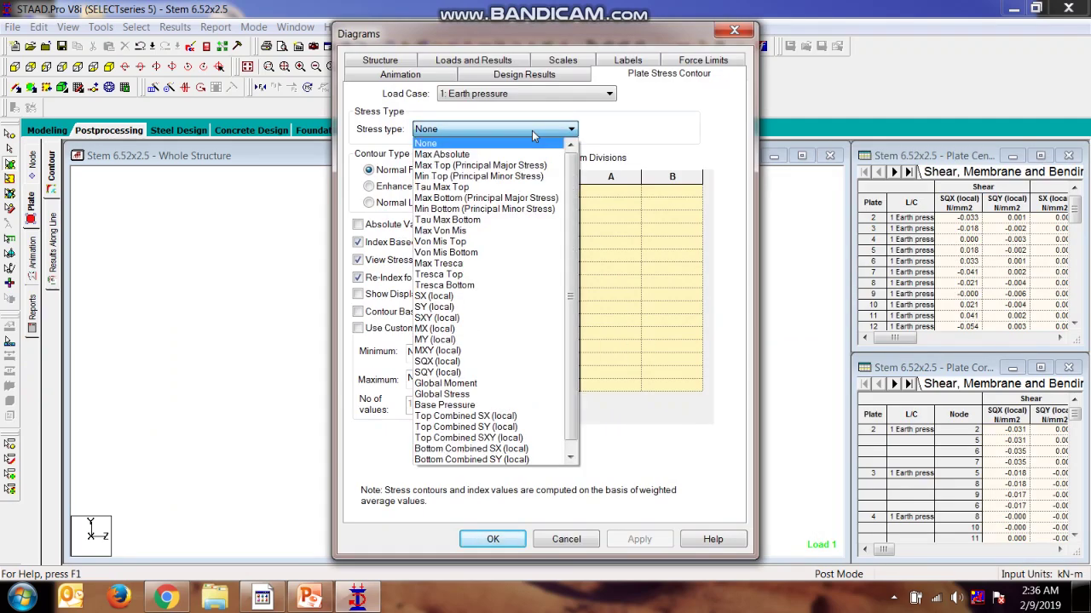
pyautogui.scroll(-1, 578, 372)
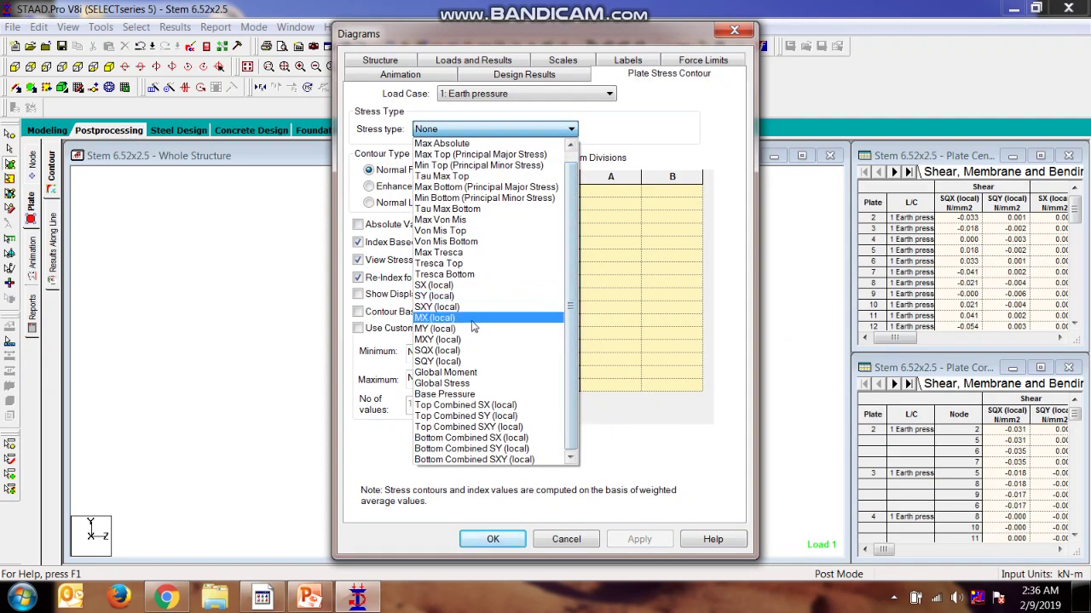
pyautogui.click(435, 317)
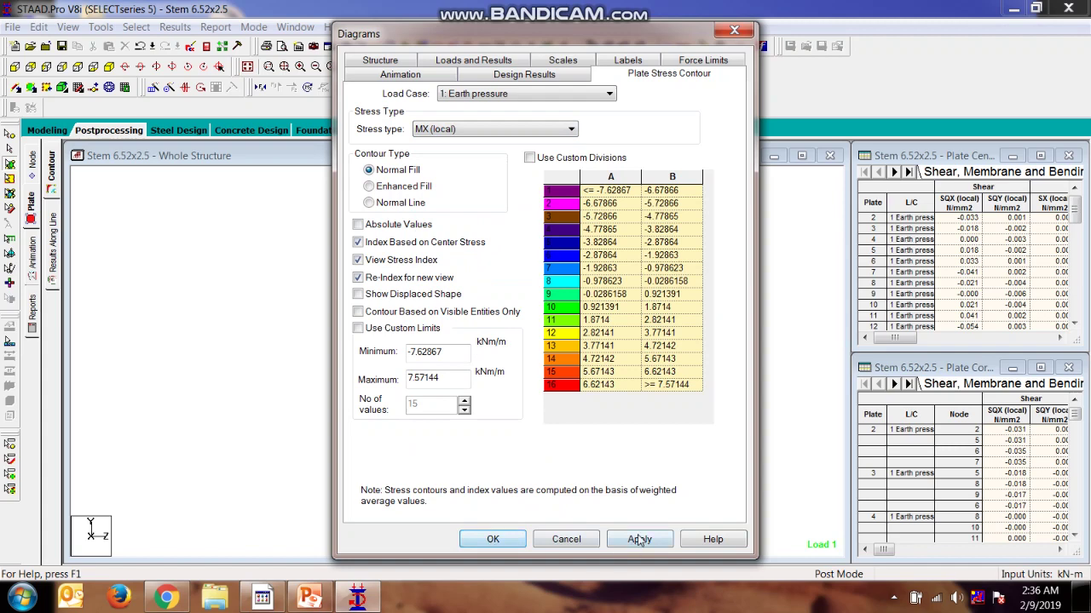
pyautogui.click(639, 541)
pyautogui.click(565, 539)
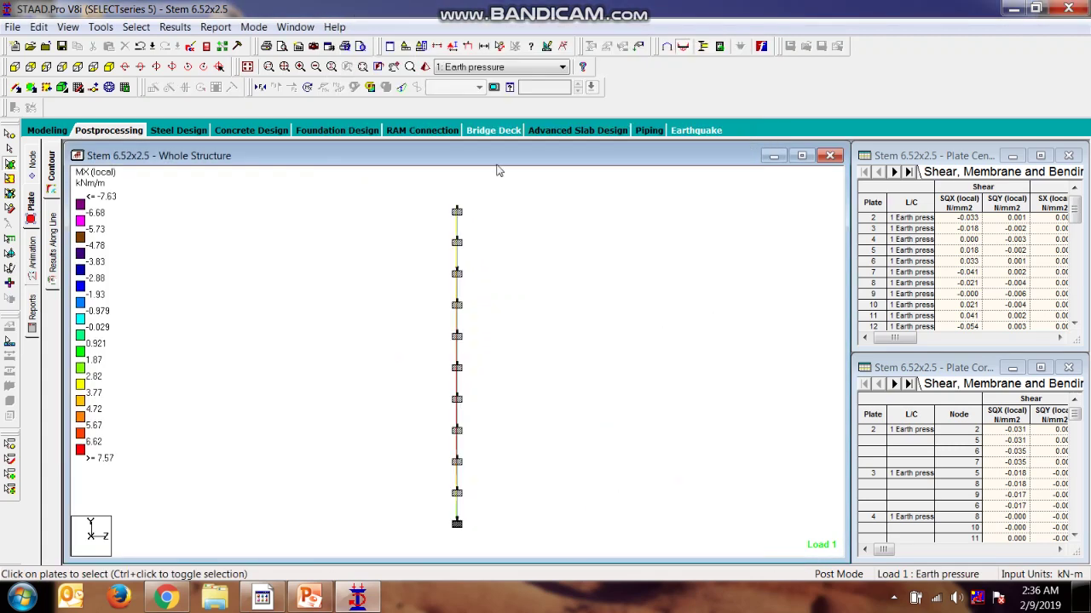
pyautogui.click(30, 87)
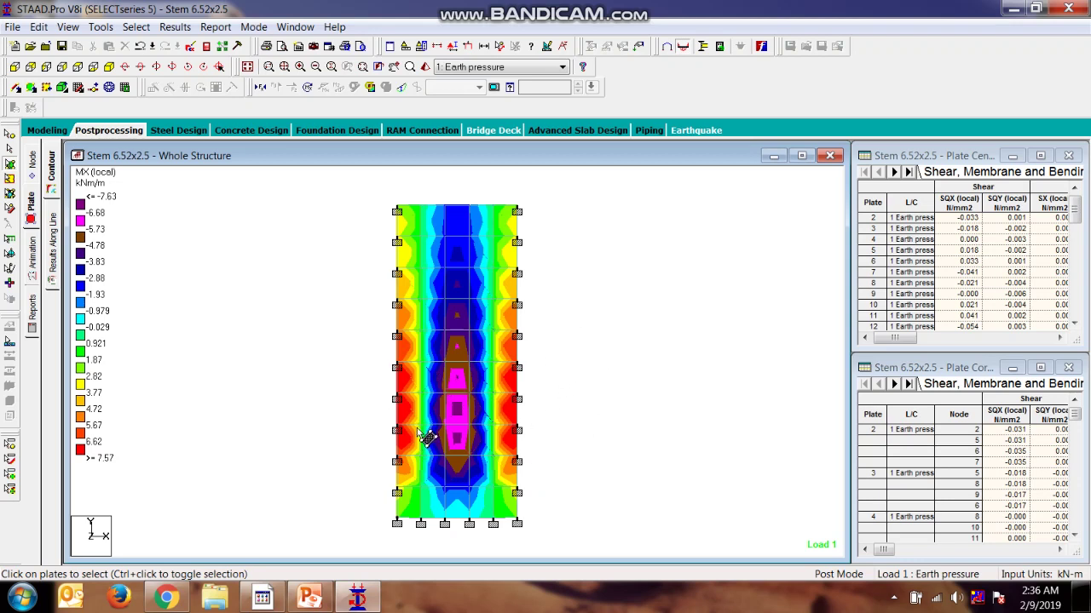
# Examine the corner MX moments of plate 34 in the middle of the stem and plate 32 at its supported edge
pyautogui.doubleClick(473, 419)
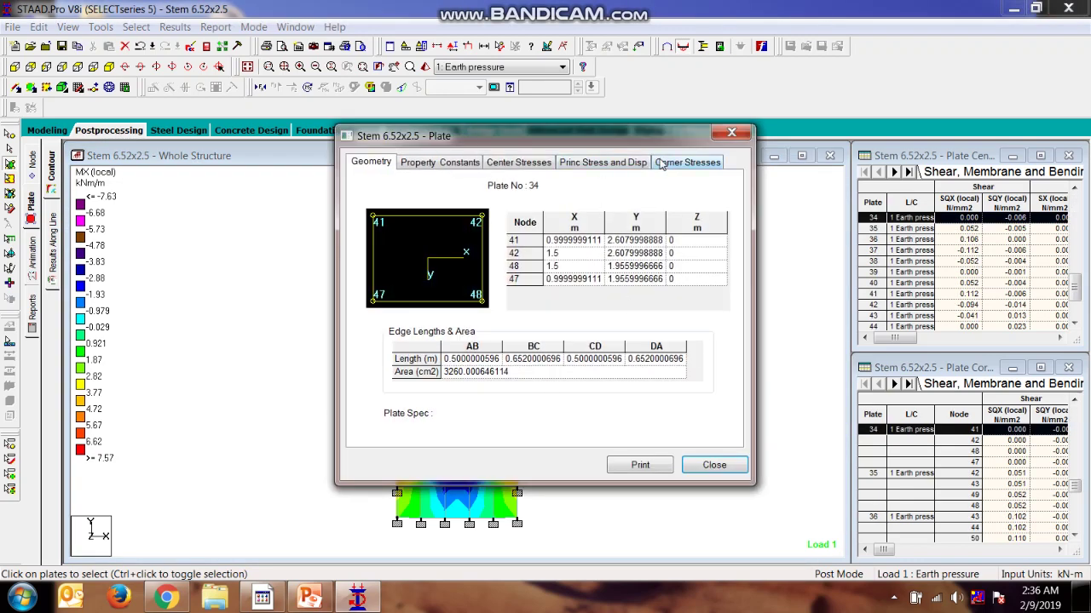
pyautogui.click(686, 162)
pyautogui.moveTo(720, 314); pyautogui.dragTo(728, 368)
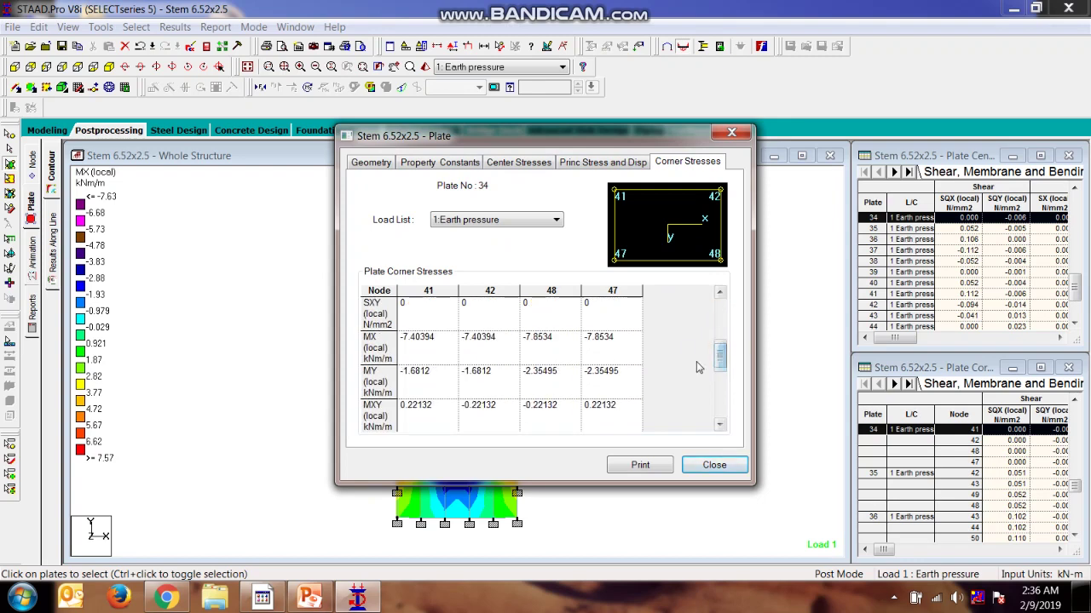
pyautogui.moveTo(604, 135); pyautogui.dragTo(856, 55)
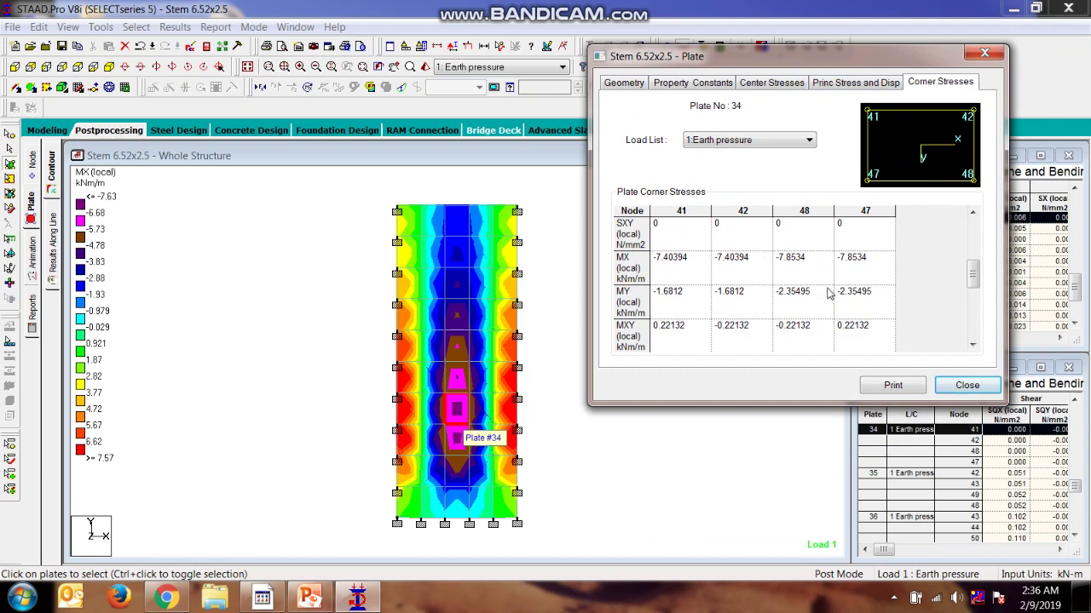
pyautogui.click(408, 419)
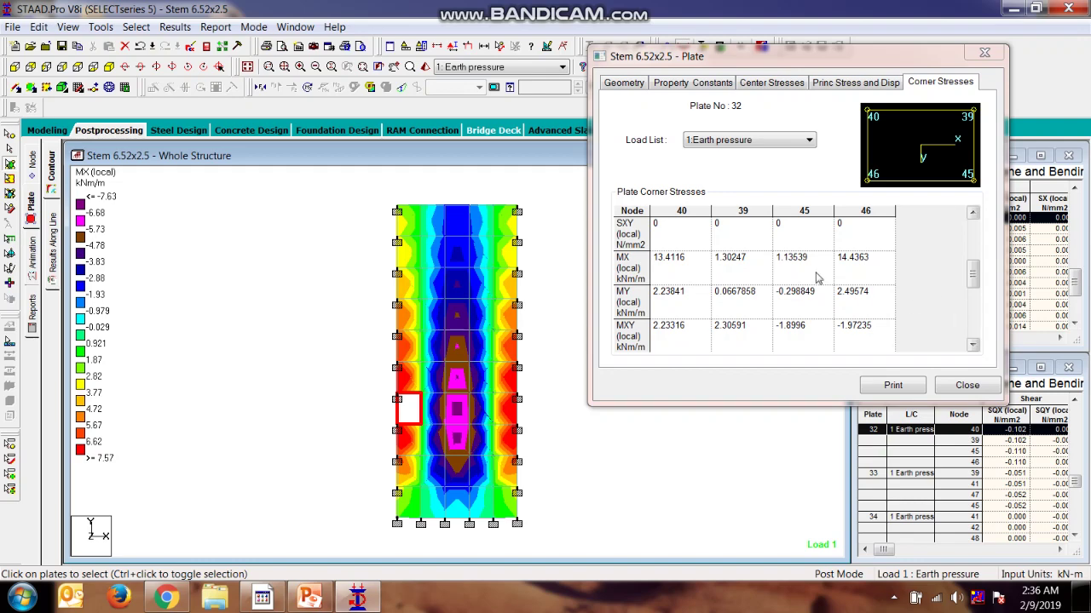
pyautogui.click(984, 53)
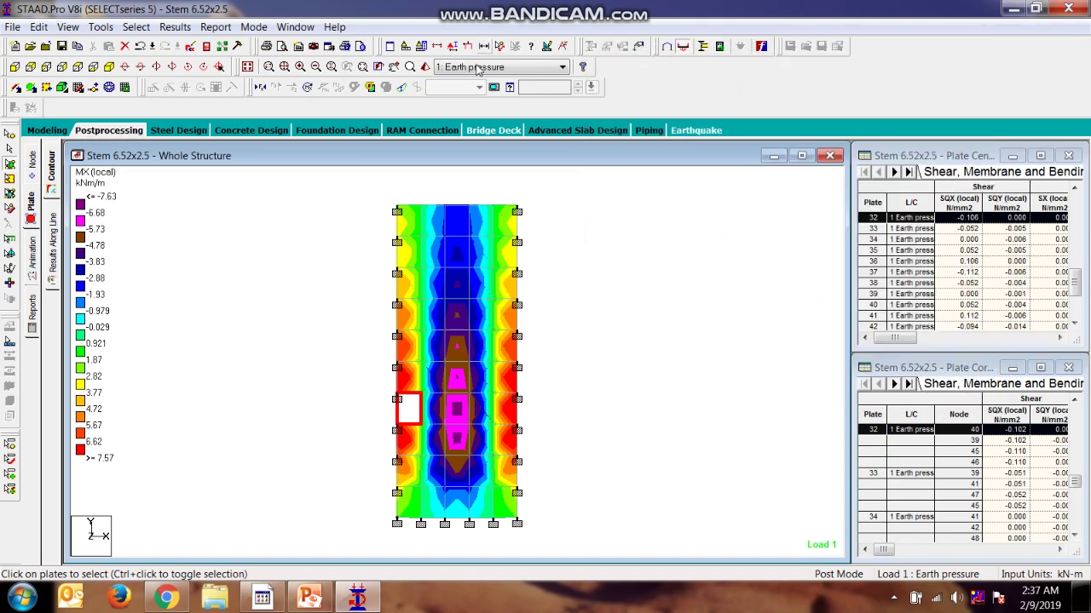
# Change the plate stress contour to MY (local) for the Earth pressure case
pyautogui.click(373, 88)
pyautogui.click(530, 128)
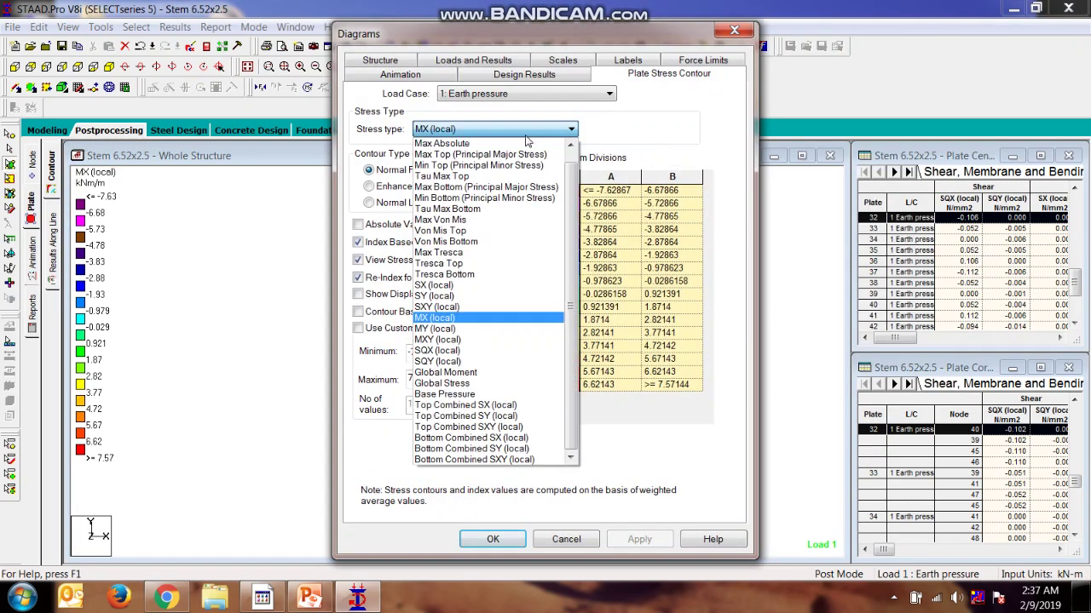
pyautogui.click(481, 329)
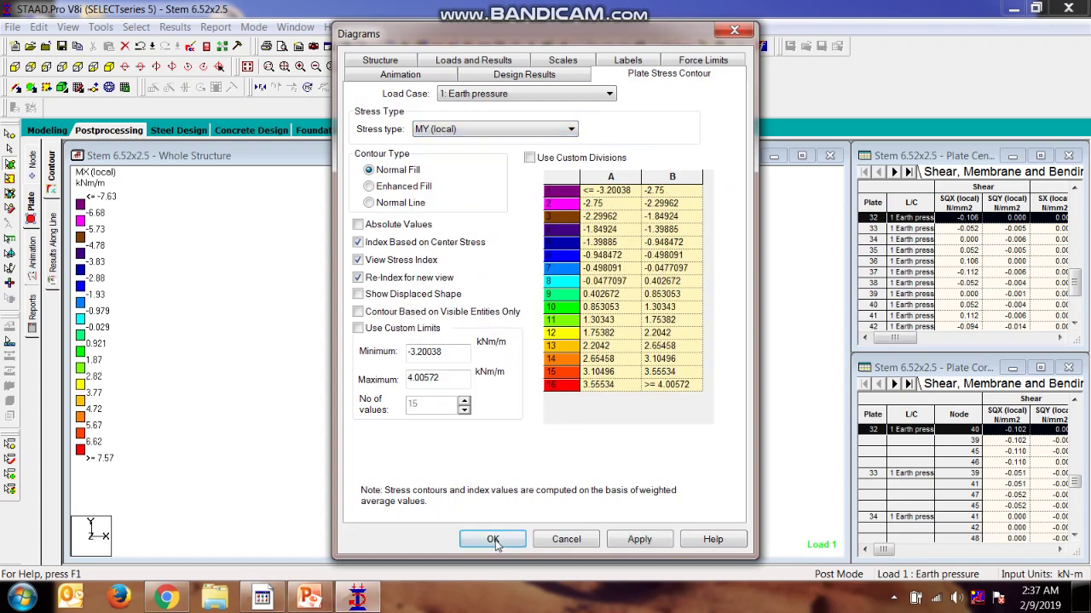
pyautogui.click(493, 540)
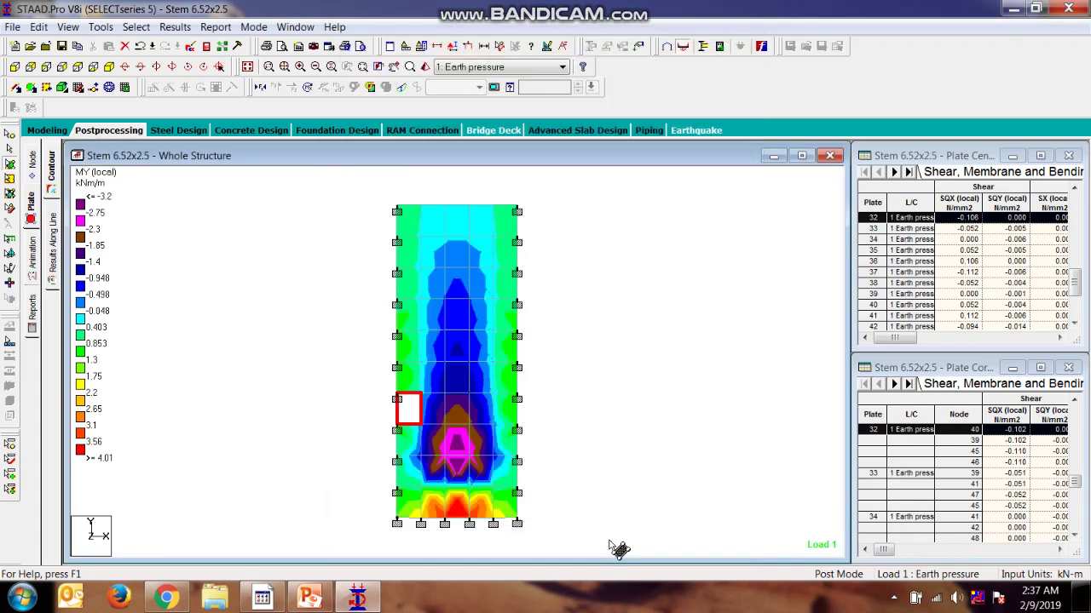
# Examine the corner MY moments of plate 49 at the stem's base and plate 39 in the lower middle of the stem
pyautogui.doubleClick(457, 508)
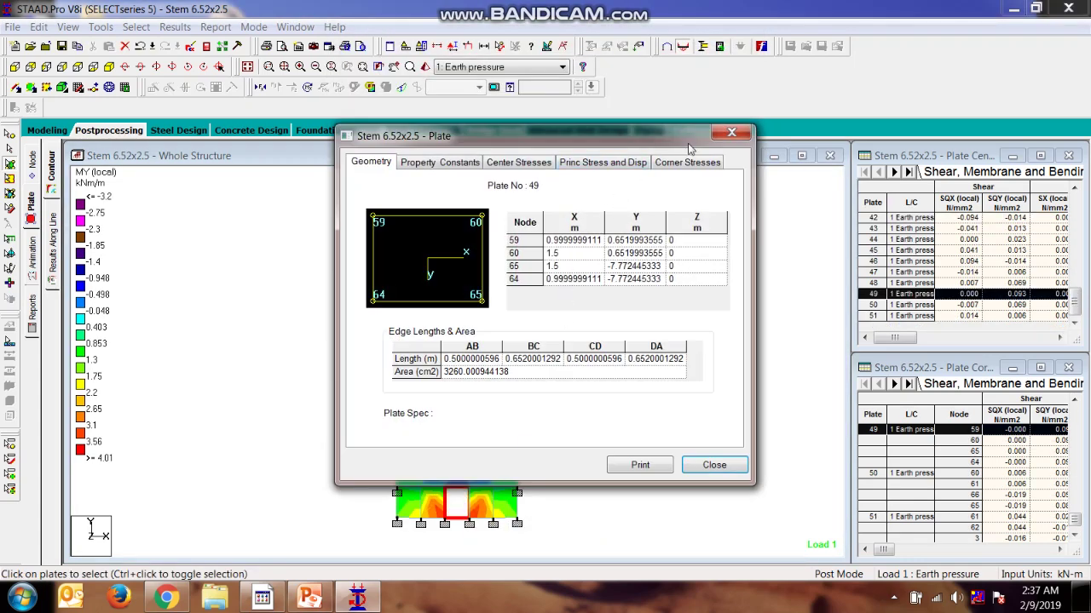
pyautogui.click(687, 162)
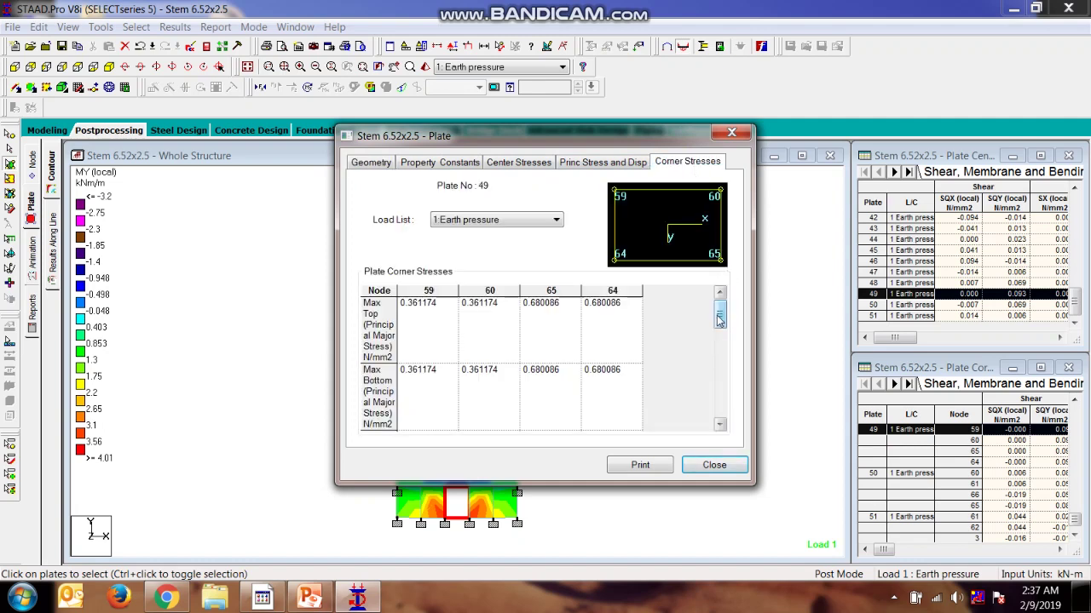
pyautogui.moveTo(718, 322); pyautogui.dragTo(720, 350)
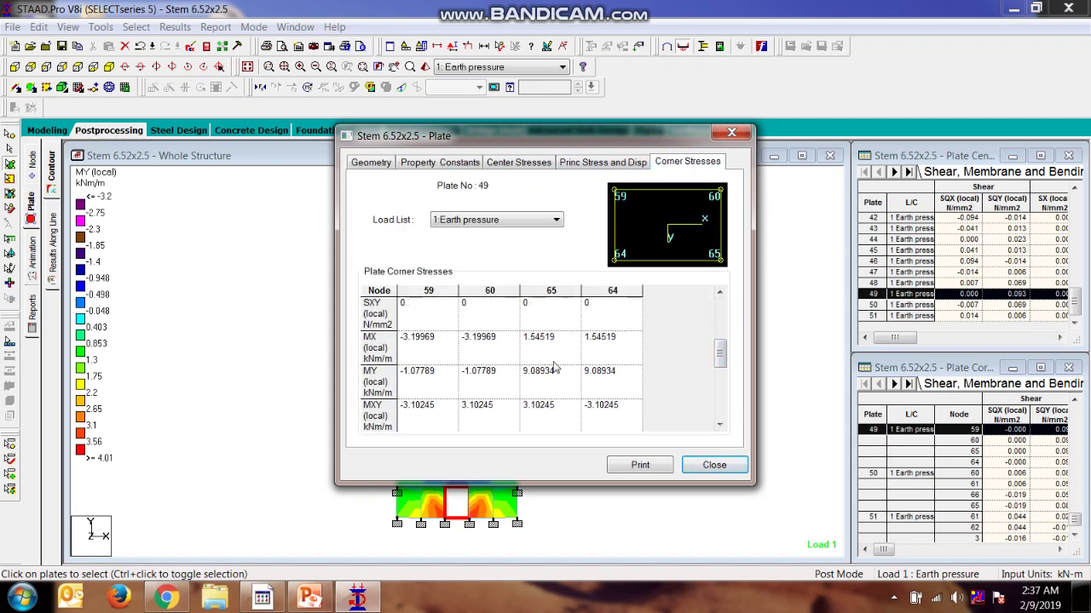
pyautogui.moveTo(573, 138); pyautogui.dragTo(899, 144)
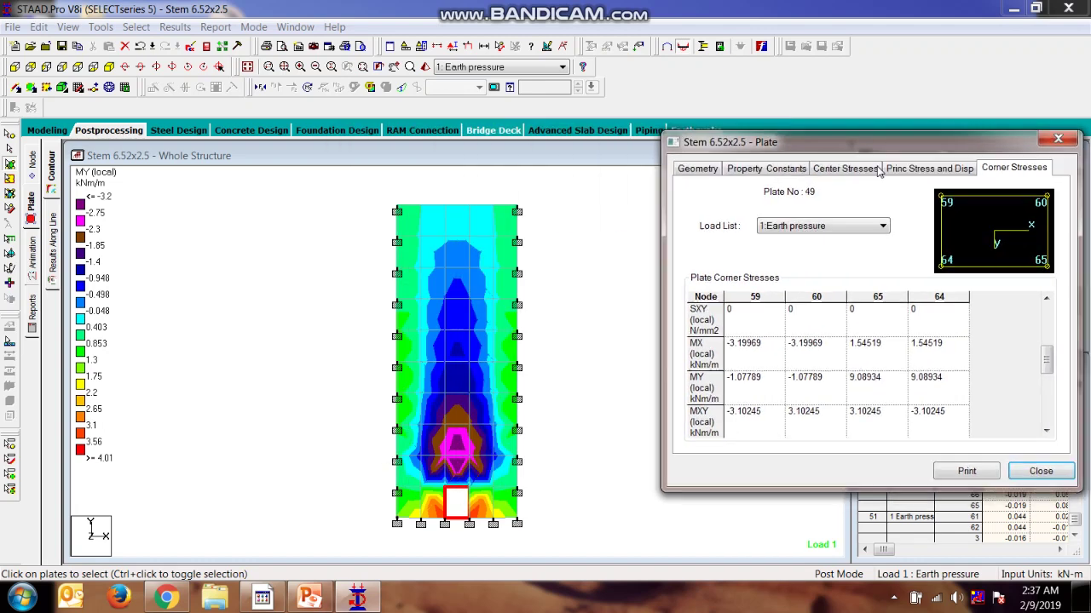
pyautogui.click(452, 444)
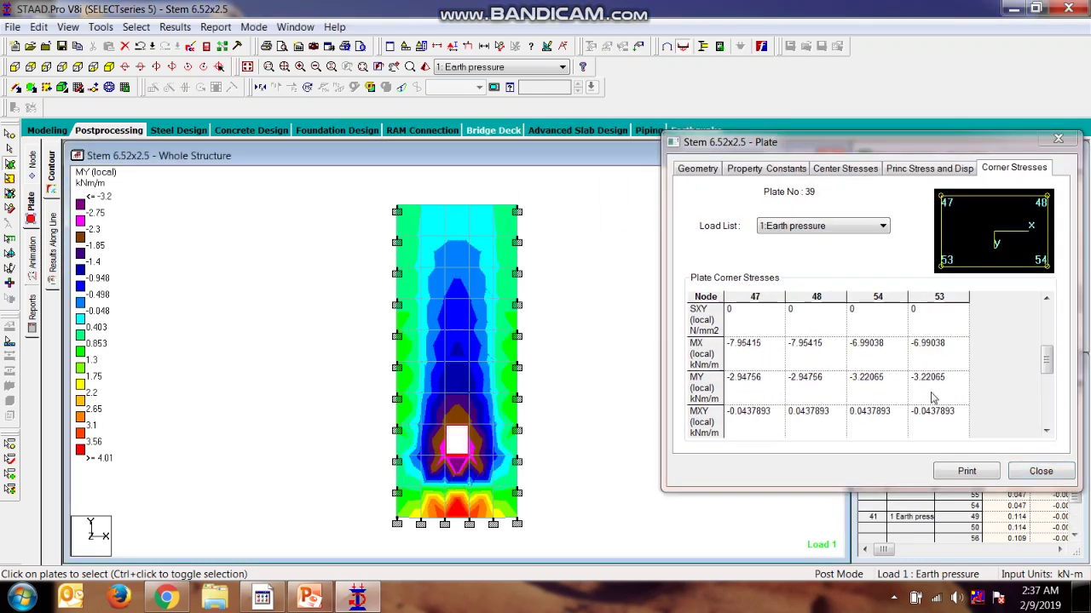
pyautogui.click(1061, 138)
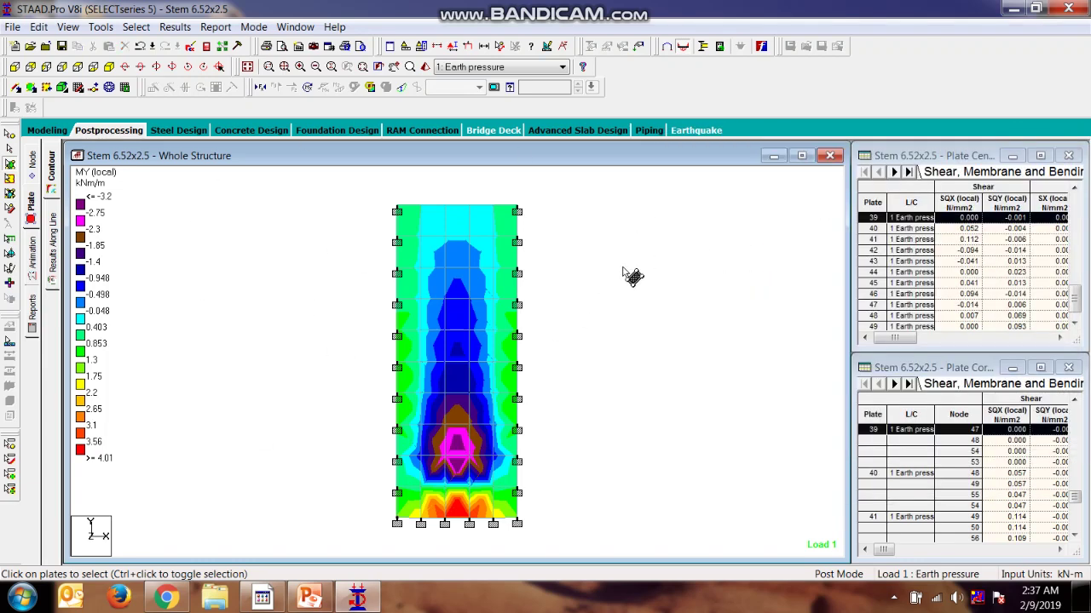